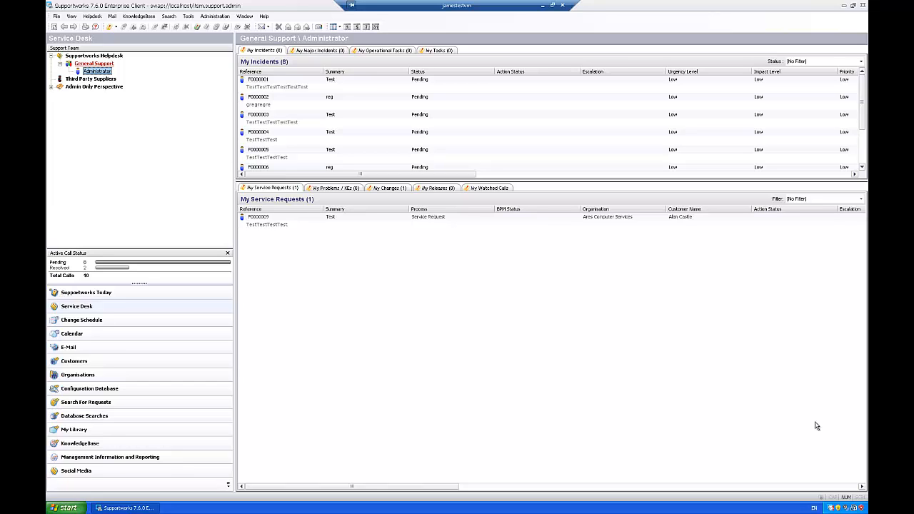
Switch to the exercise workbook in Excel and examine the staff table's key, name, company and manager data.
click(543, 8)
click(89, 169)
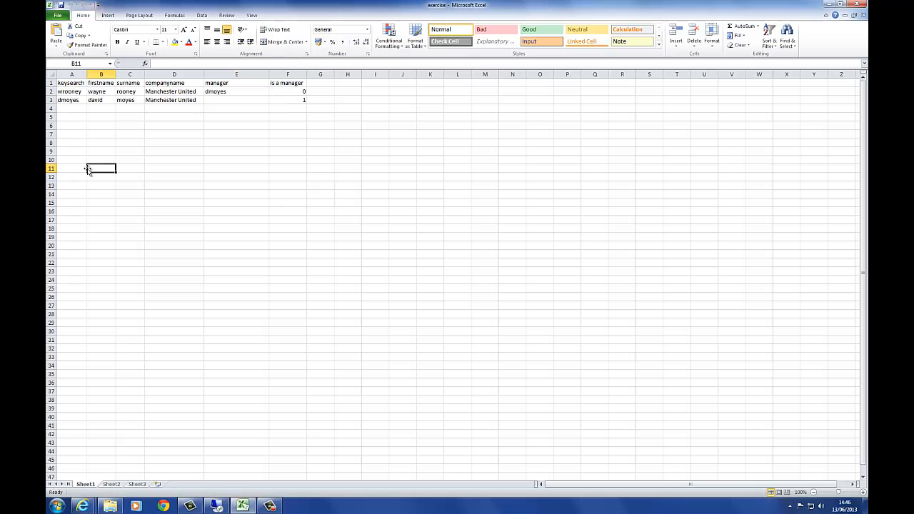
click(74, 92)
drag(74, 84, 303, 99)
click(306, 126)
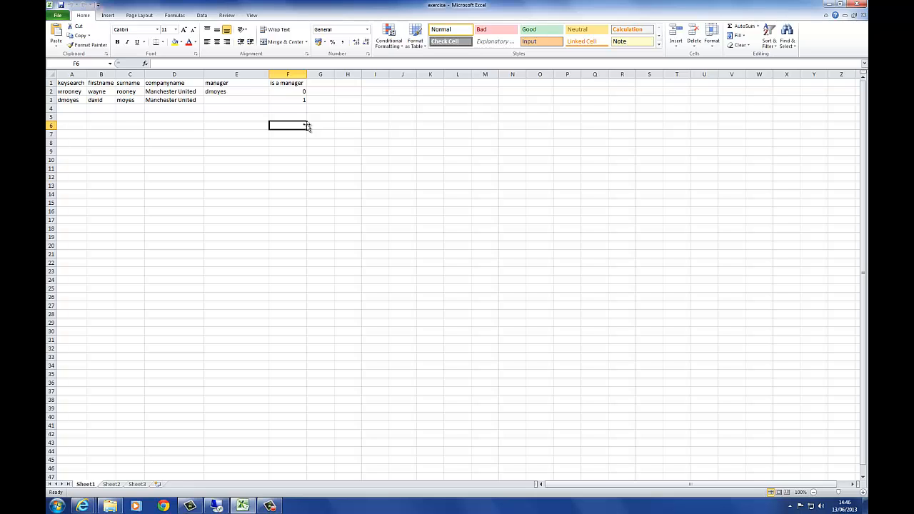
click(77, 92)
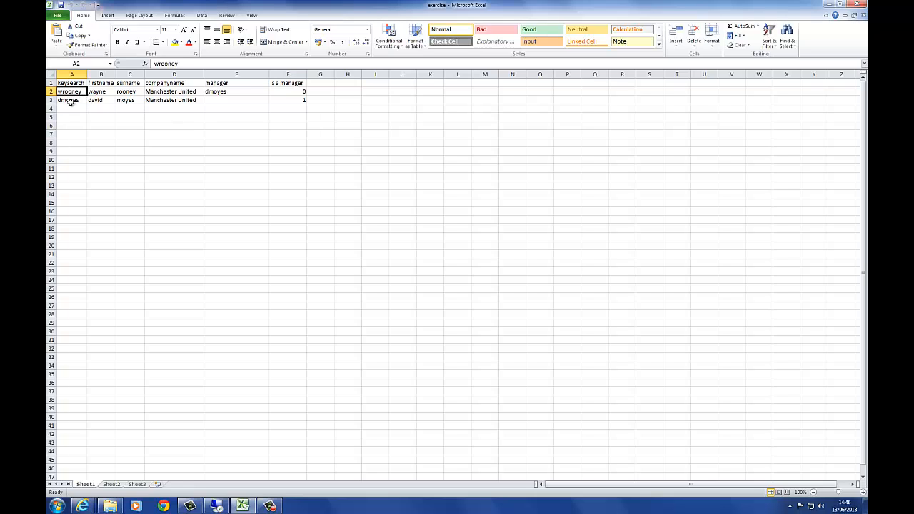
drag(96, 90, 135, 100)
click(166, 100)
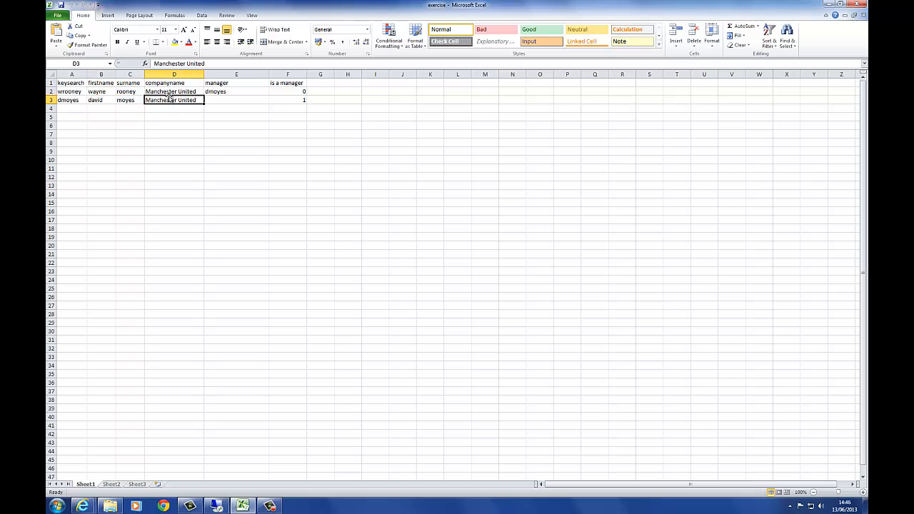
Examine the keysearch values of both staff rows and each column heading from keysearch to is a manager.
click(76, 93)
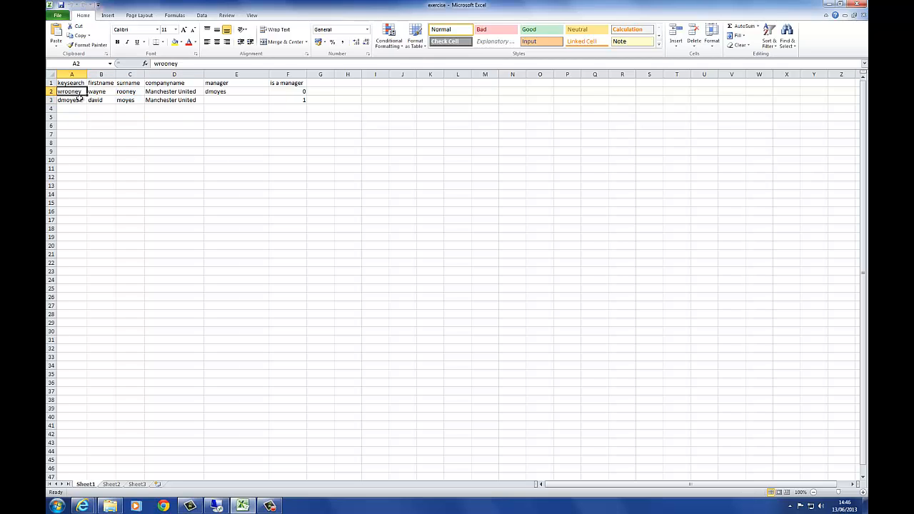
click(76, 100)
click(70, 91)
click(77, 103)
click(74, 94)
drag(70, 82, 71, 99)
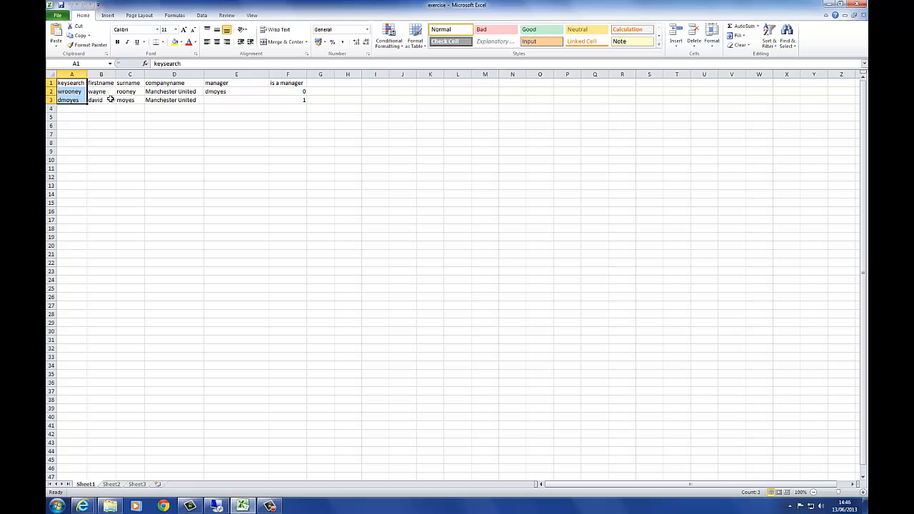
click(75, 84)
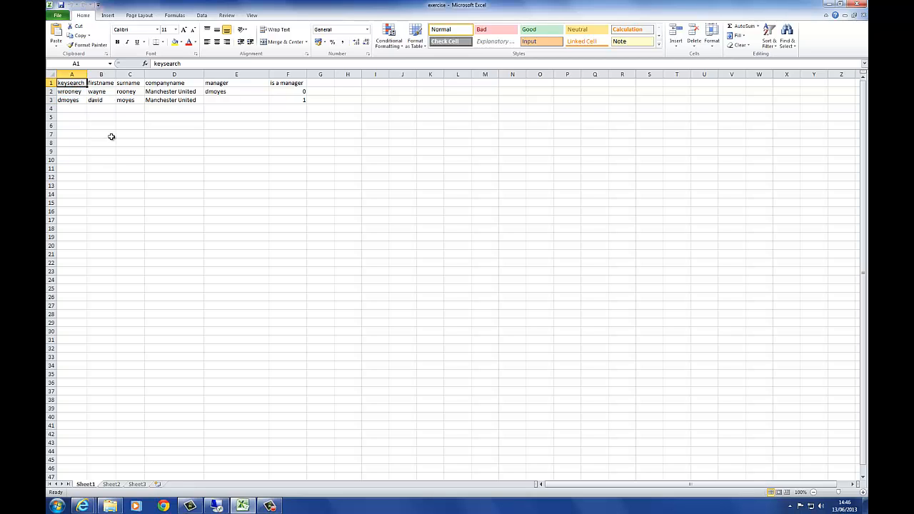
click(103, 83)
click(129, 83)
click(178, 83)
click(230, 83)
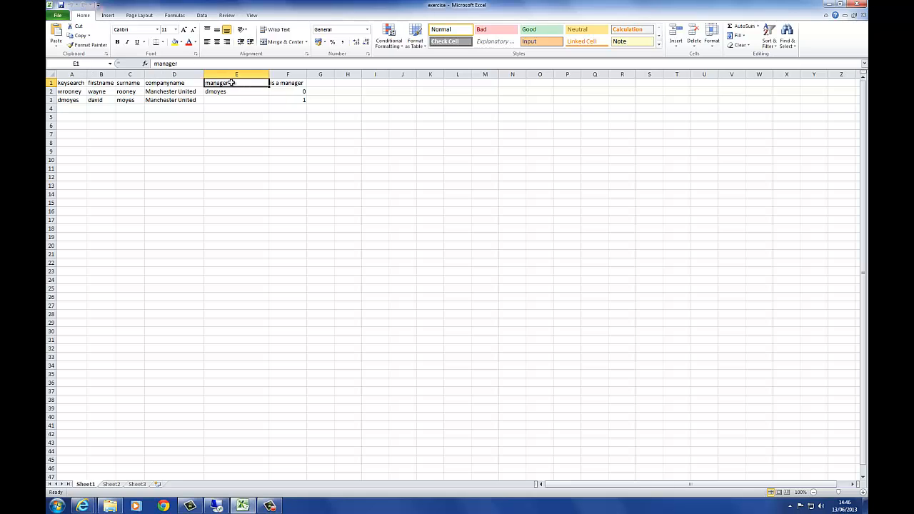
click(285, 84)
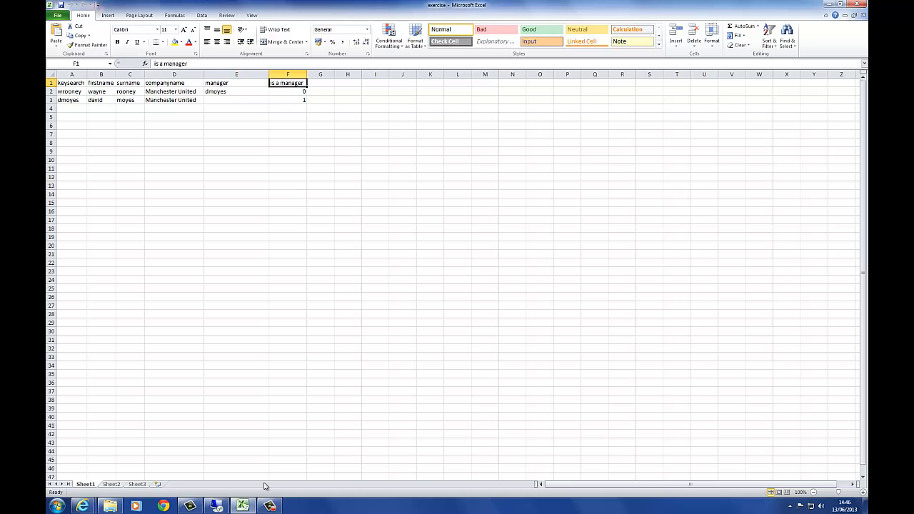
Switch back to Supportworks, search the organisation records for "manchester", and close the organisation manager.
click(217, 506)
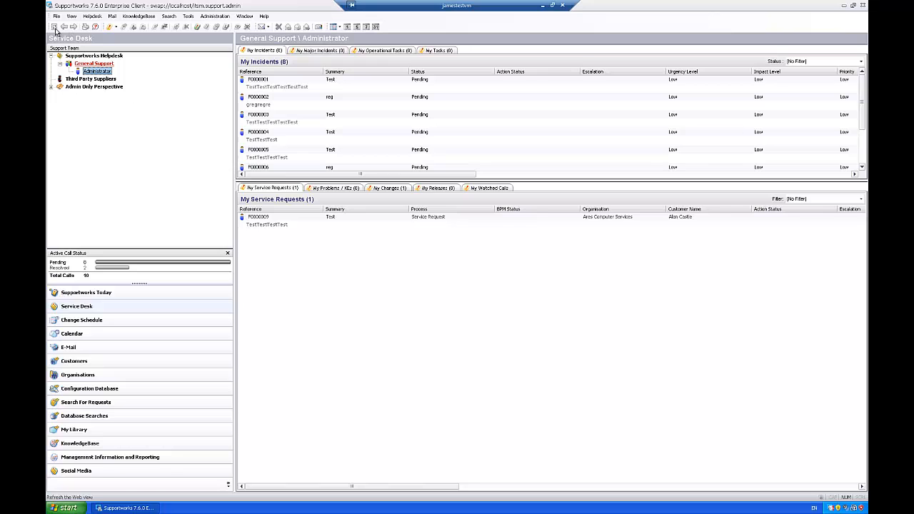
click(55, 17)
mouse_move(107, 83)
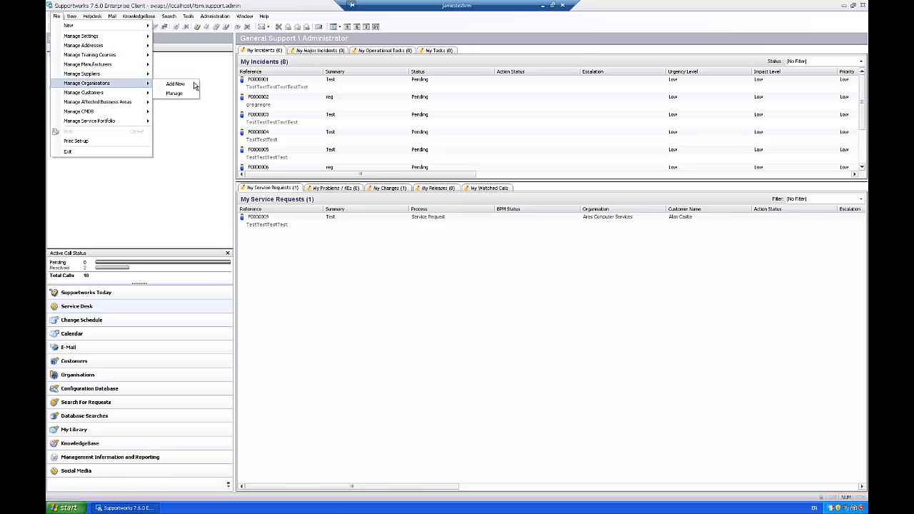
click(188, 95)
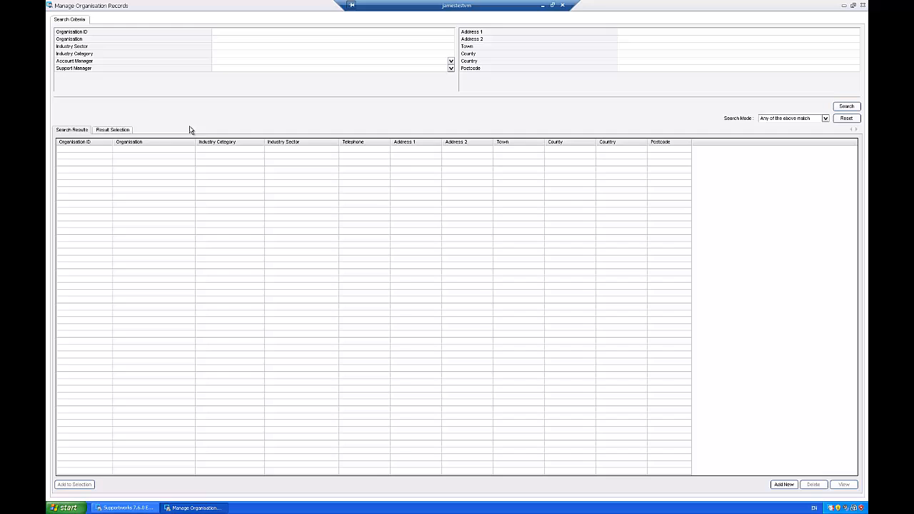
click(212, 39)
text(manchester)
click(847, 105)
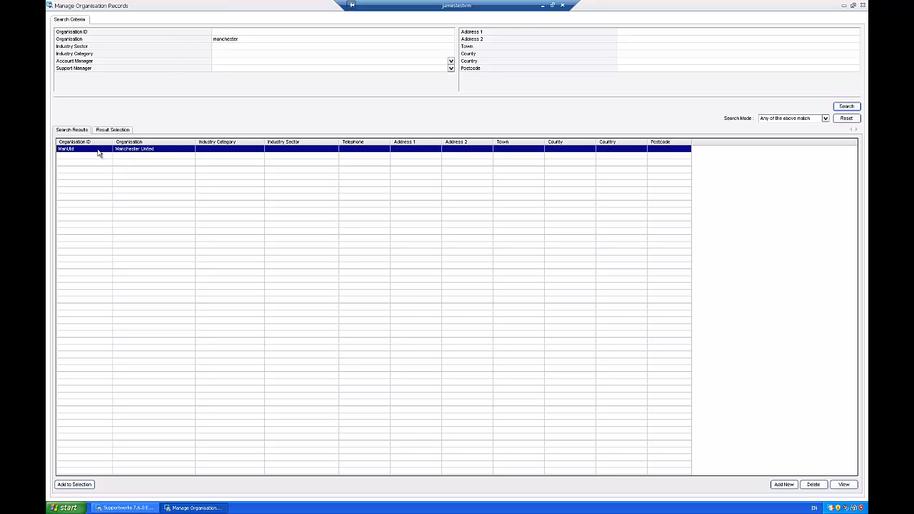
click(864, 5)
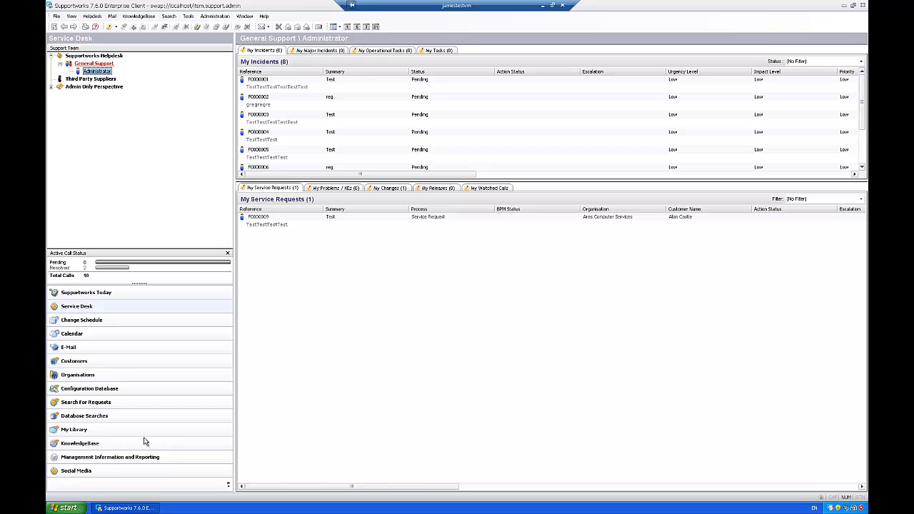
Open the Data Import Manager from the Supportworks Server programs.
click(67, 508)
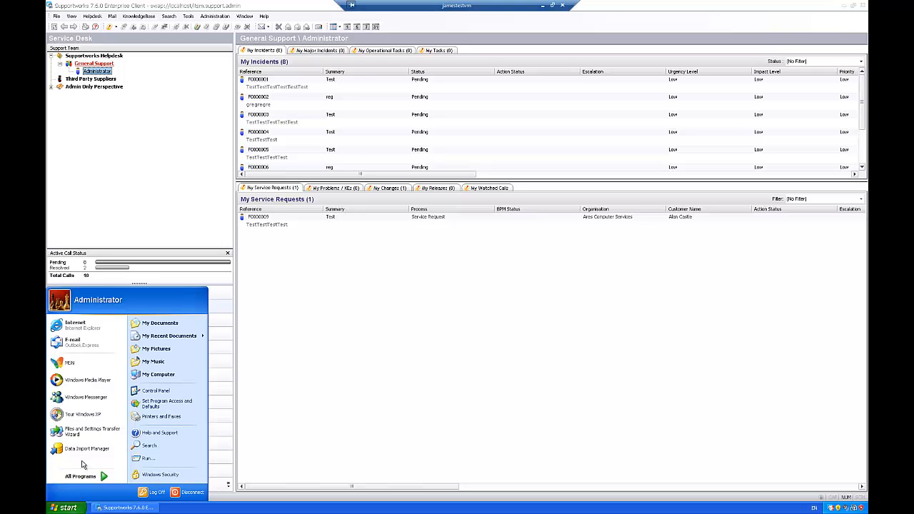
click(99, 477)
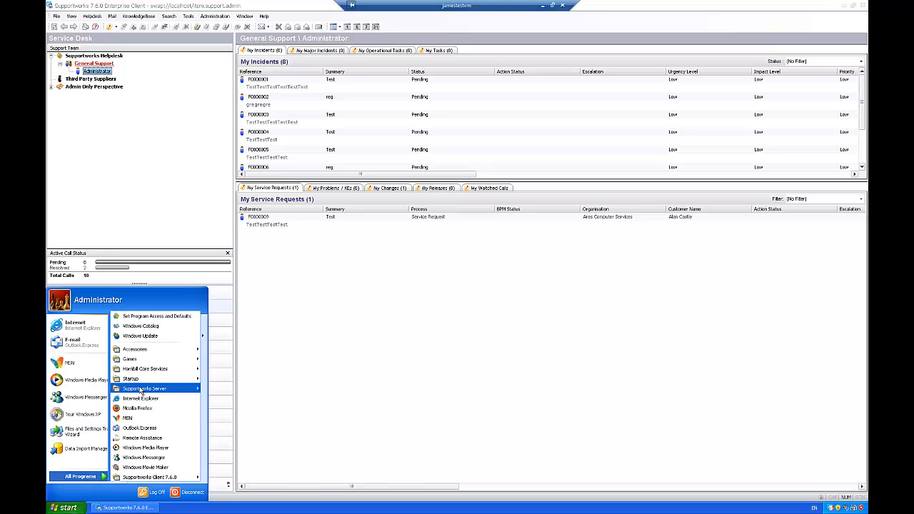
mouse_move(144, 390)
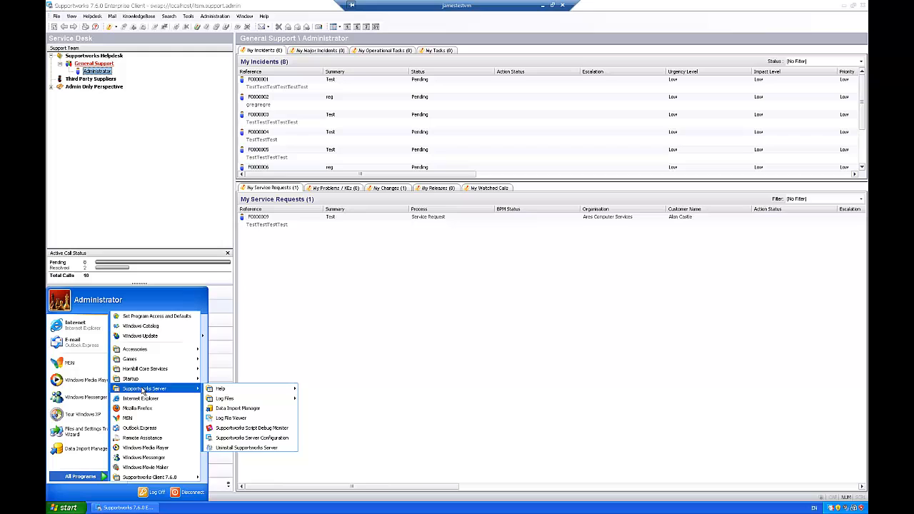
click(260, 410)
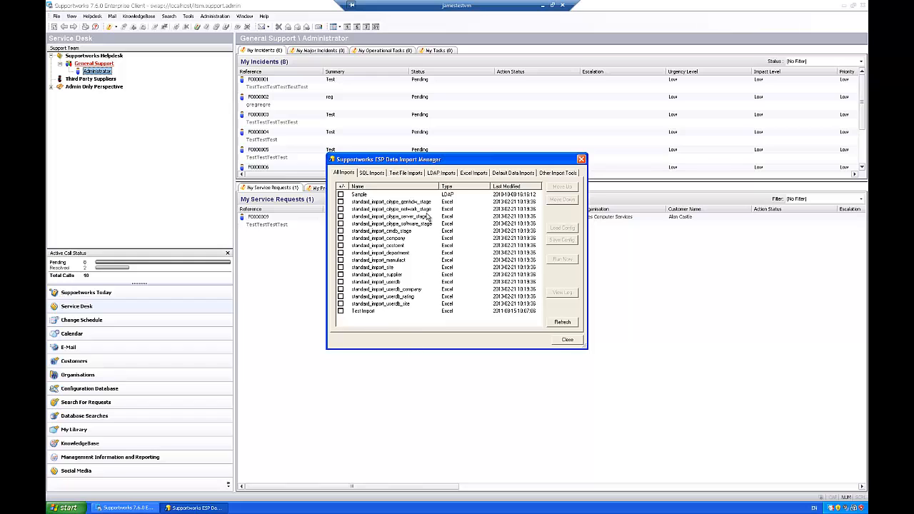
Create a new Excel import named "Man U Staff" without a template.
click(472, 173)
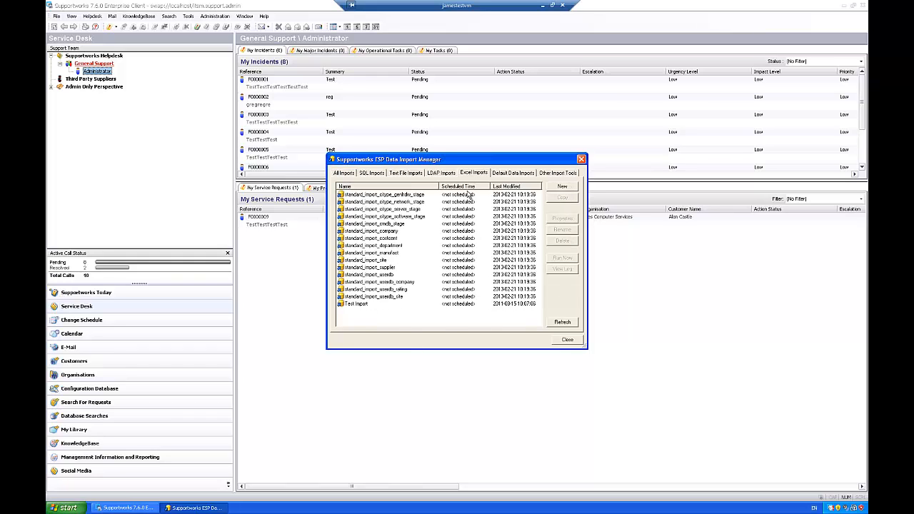
click(564, 187)
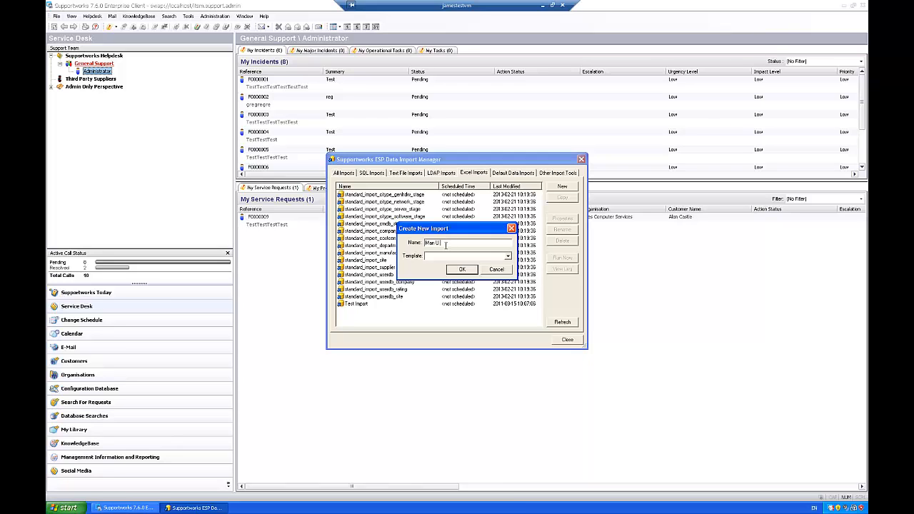
text(Man U P)
key(BackSpace)
text(Staff)
click(460, 269)
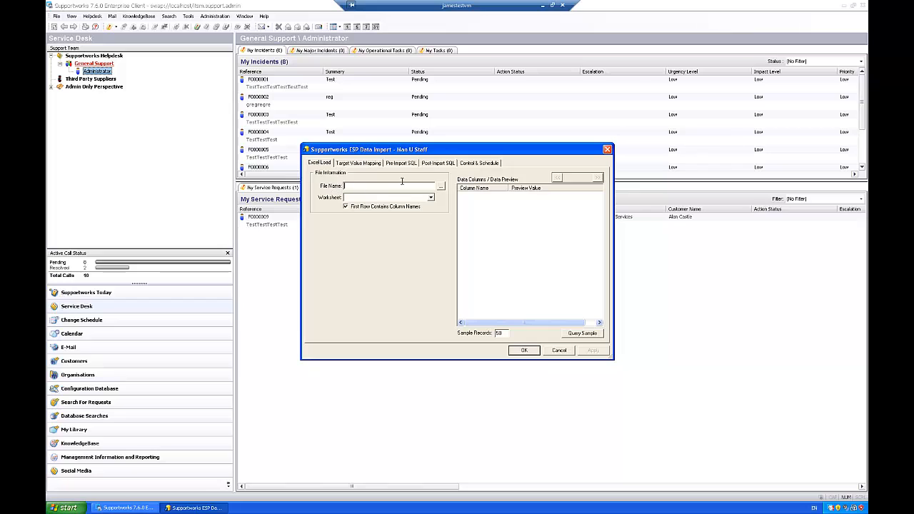
Load exercise.xlsx from the Desktop as the import's source file, using the MS Office Excel 2007 file type.
click(441, 187)
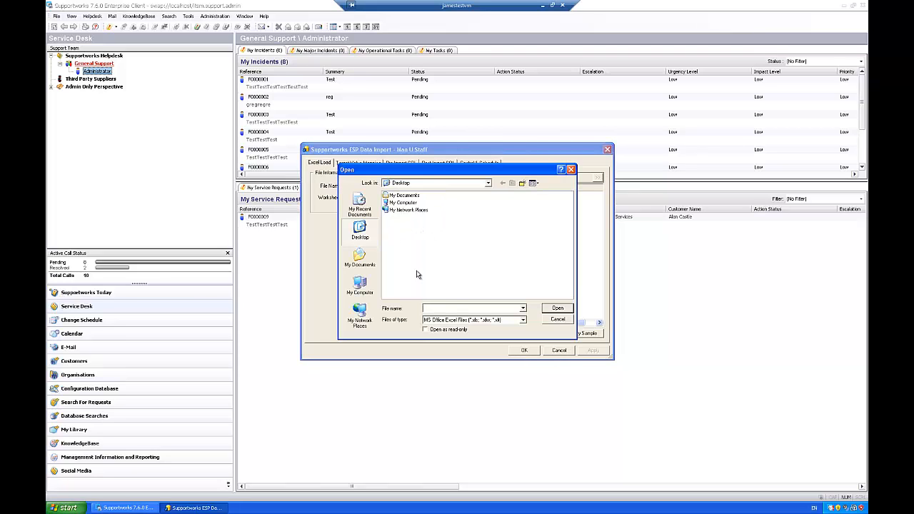
click(453, 320)
click(450, 333)
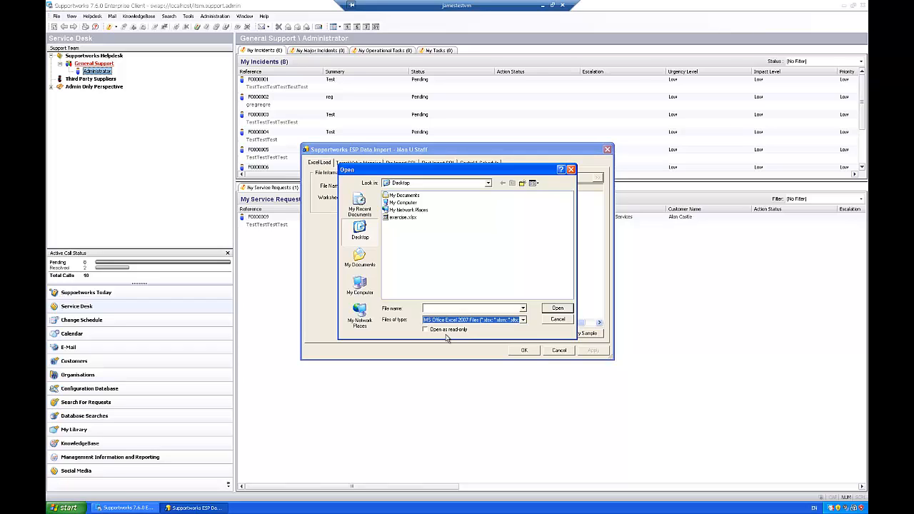
click(401, 218)
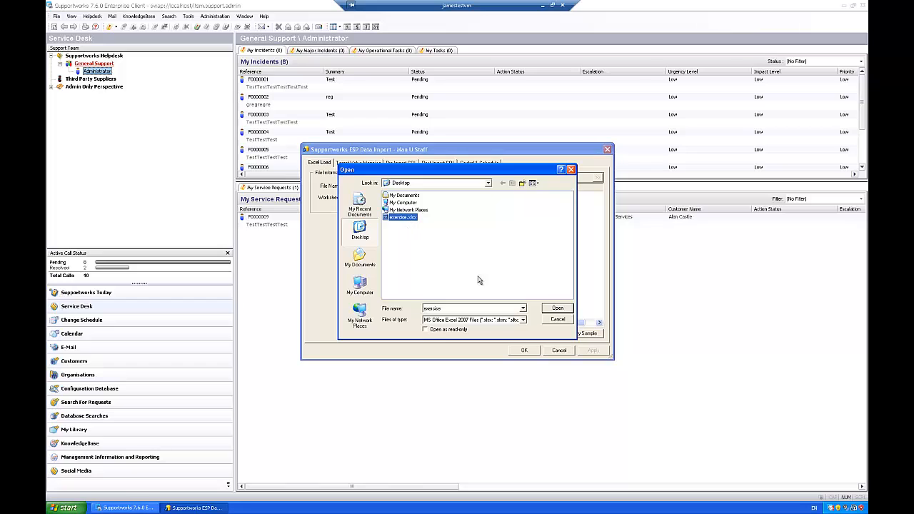
click(557, 309)
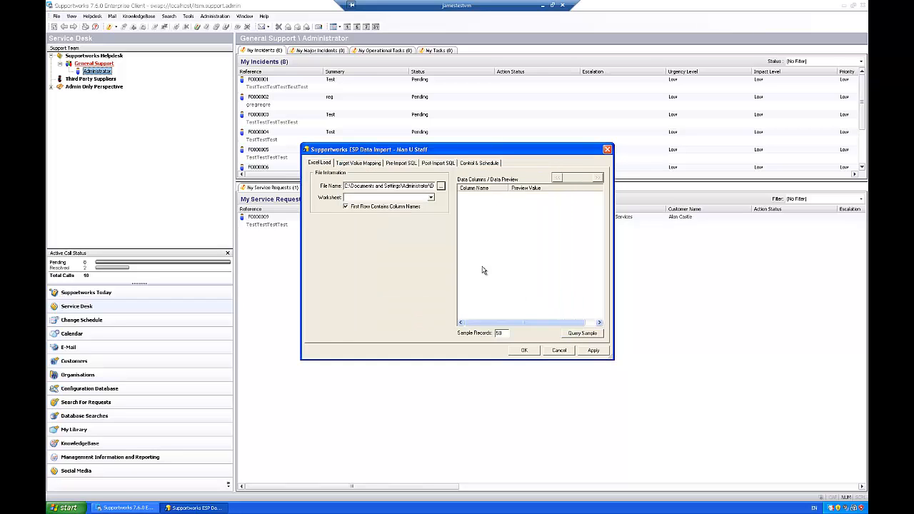
Select Sheet1 as the source worksheet and query a sample of its records.
click(431, 198)
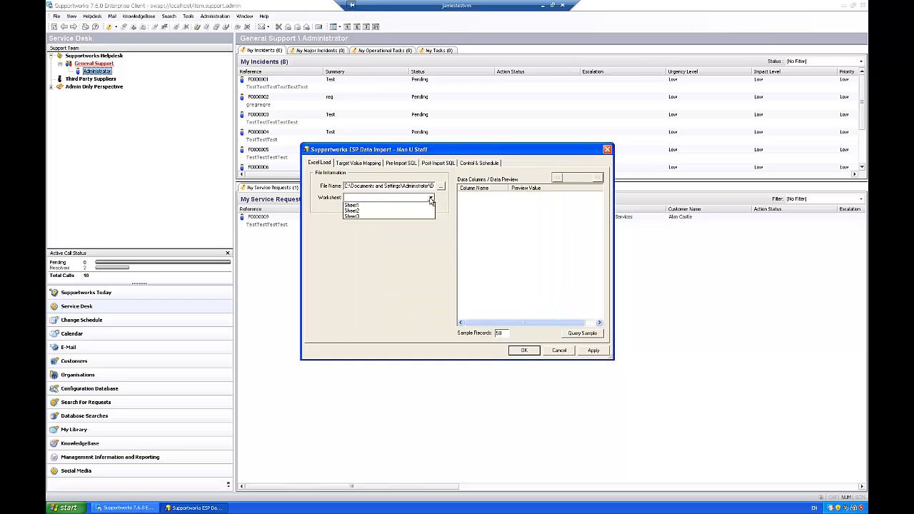
click(354, 206)
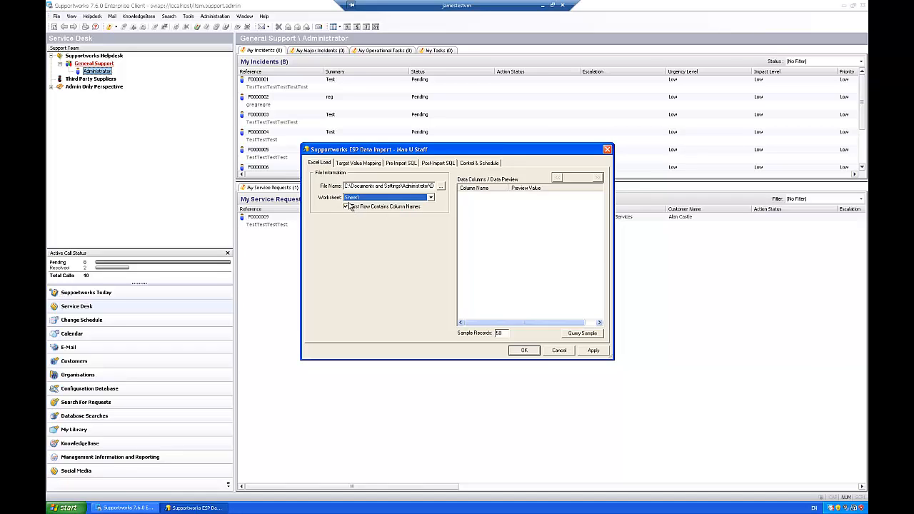
click(578, 335)
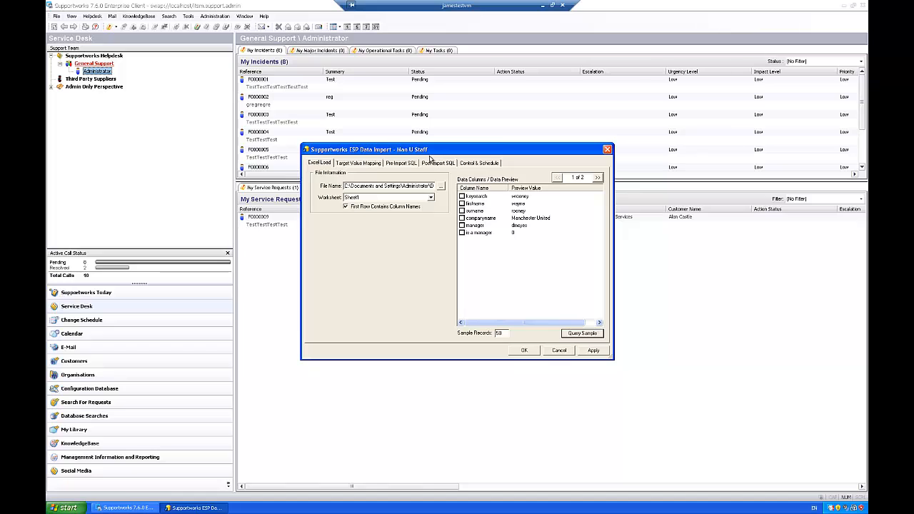
Include the keysearch, firstname, surname, companyname, manager and is a manager columns in the import.
click(463, 196)
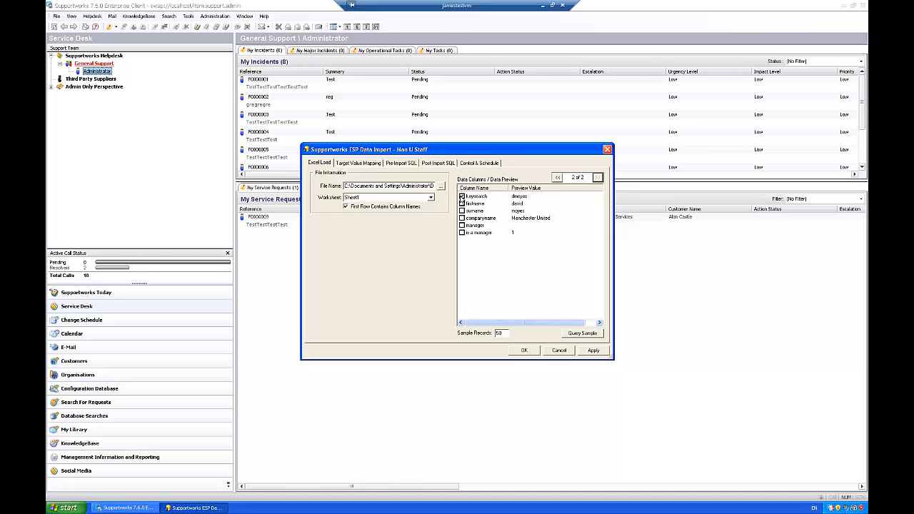
click(461, 204)
click(461, 211)
click(462, 218)
click(462, 225)
click(462, 233)
Set the import's target mapping to the swdata database and its userdb table.
click(357, 163)
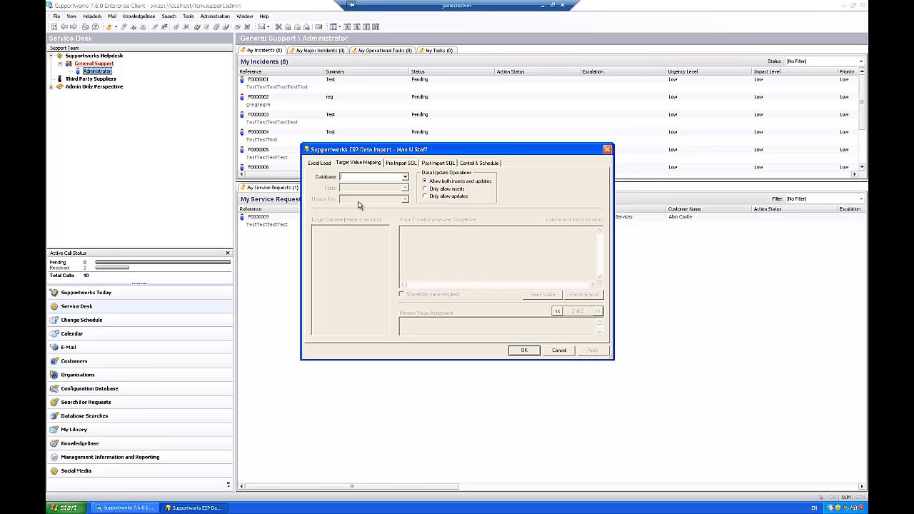
click(405, 178)
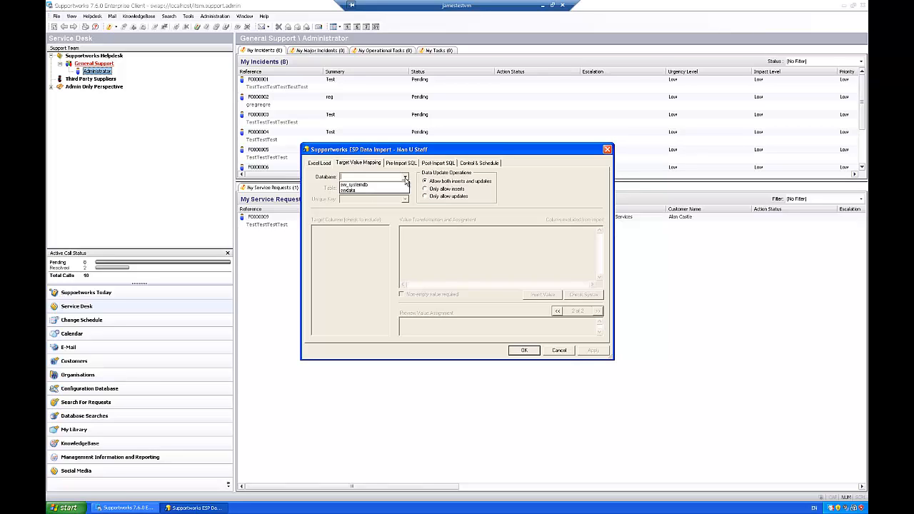
click(372, 190)
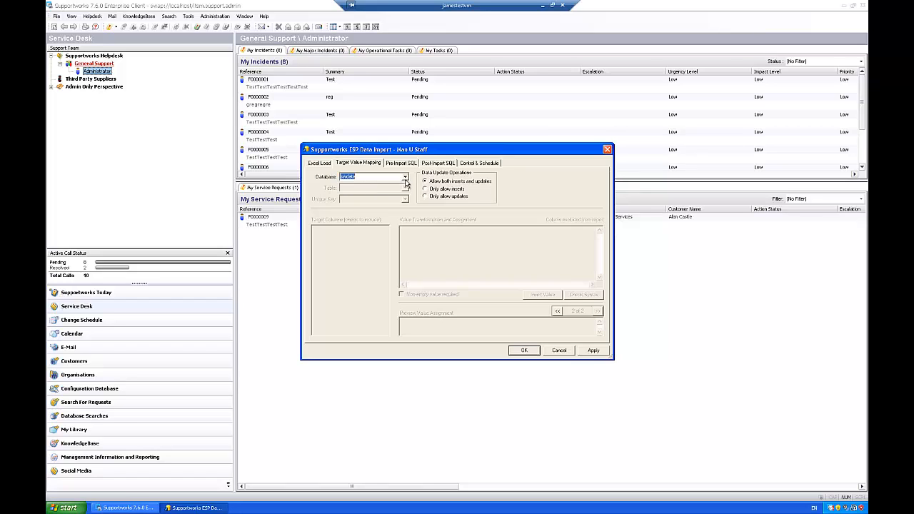
click(405, 180)
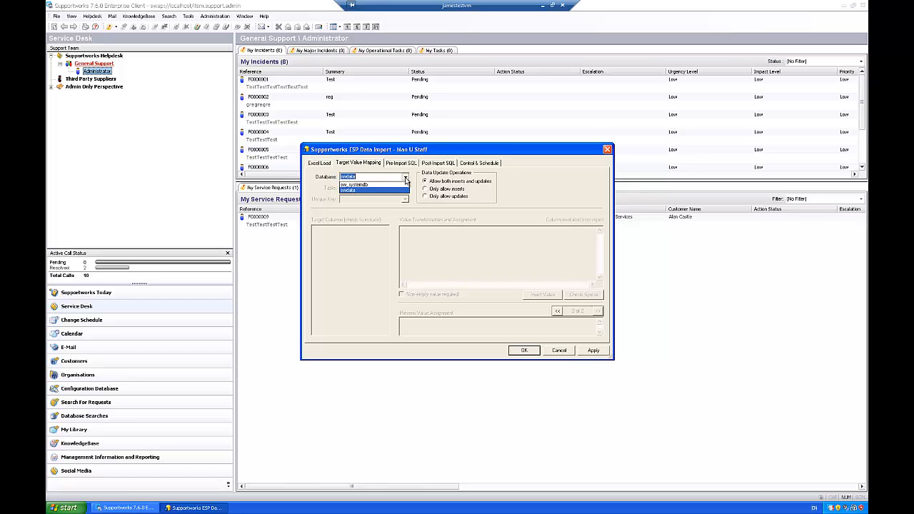
click(350, 191)
click(405, 188)
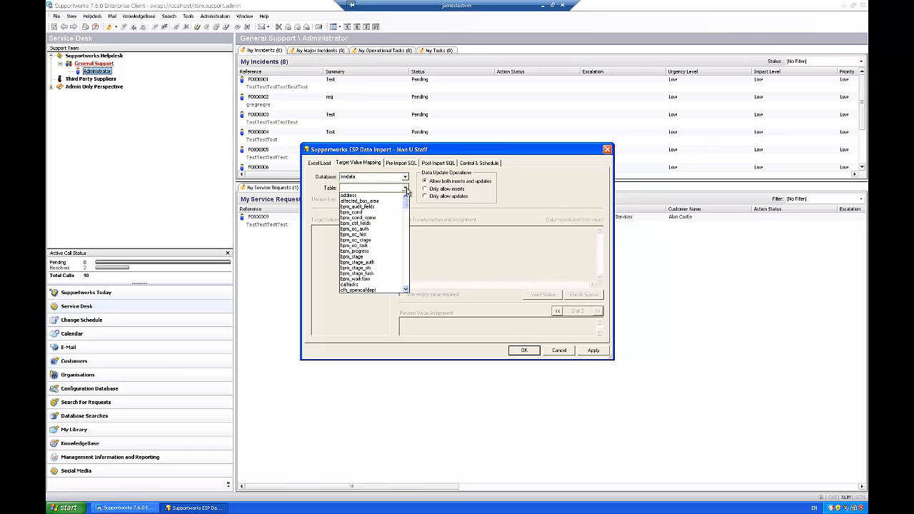
drag(407, 206, 406, 290)
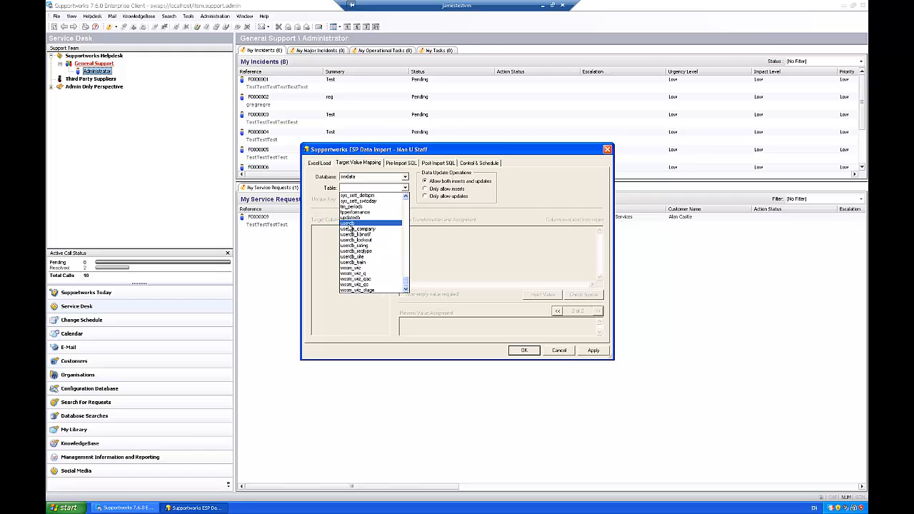
click(350, 223)
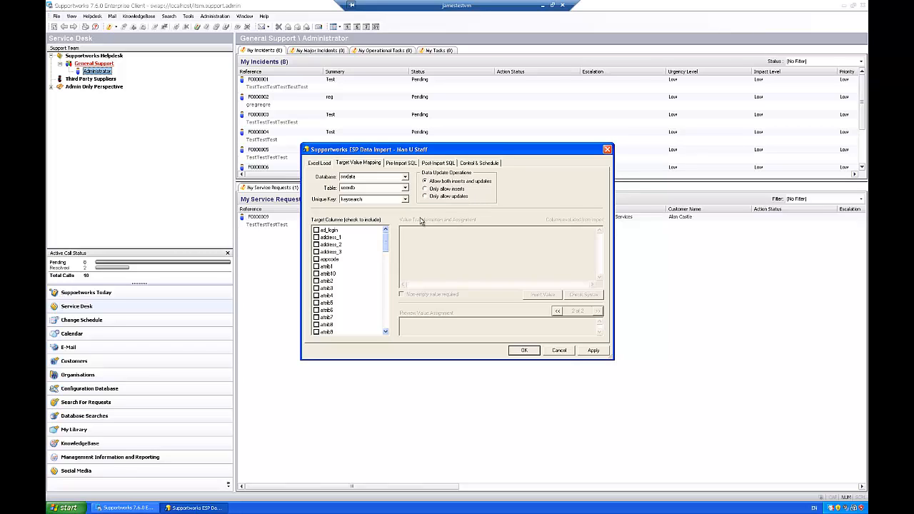
Include the keysearch target column, assign it the source keysearch value, check its syntax and preview the sample records.
drag(386, 244, 384, 295)
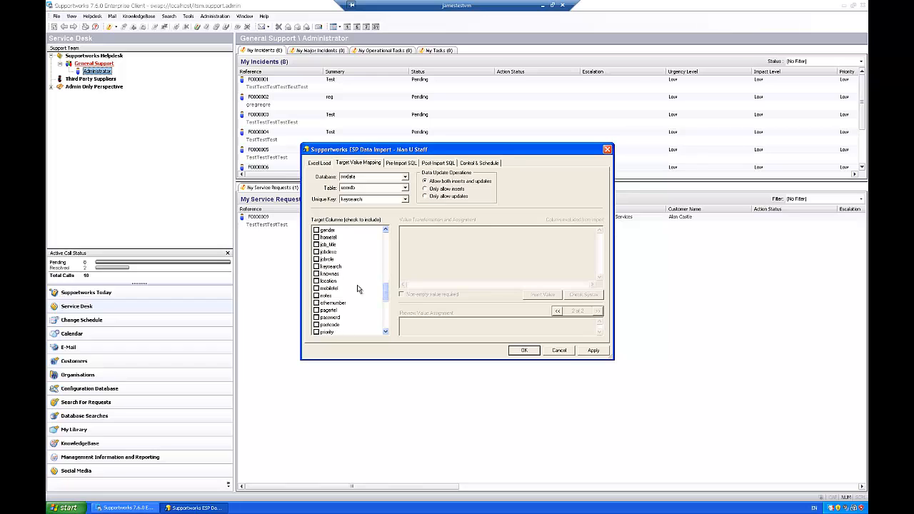
click(316, 266)
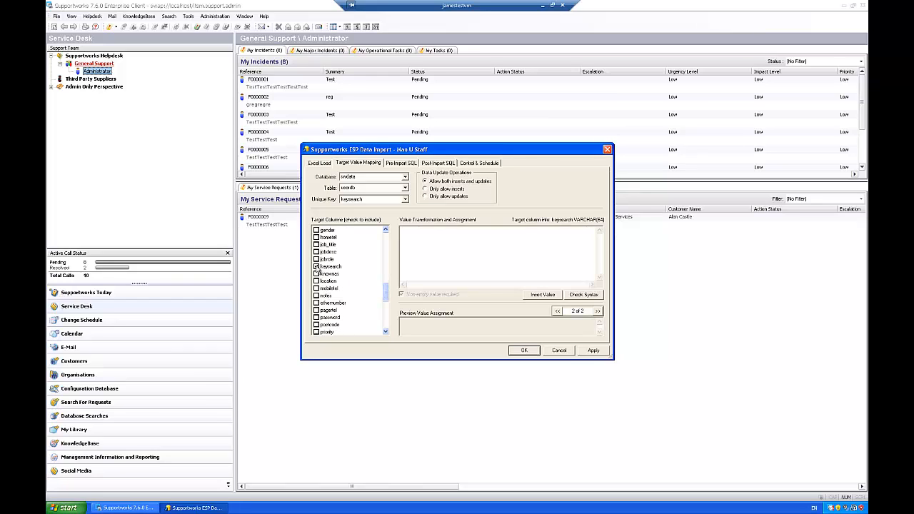
click(548, 294)
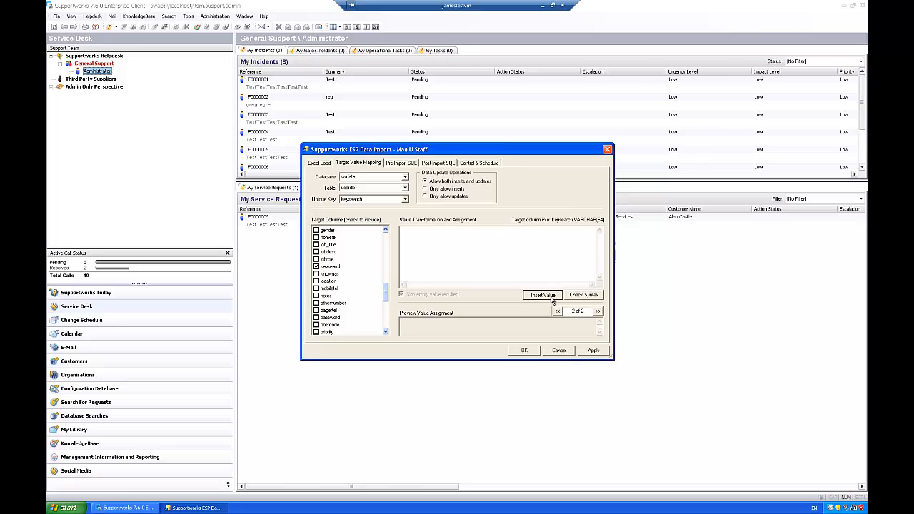
click(545, 248)
double_click(413, 231)
click(478, 235)
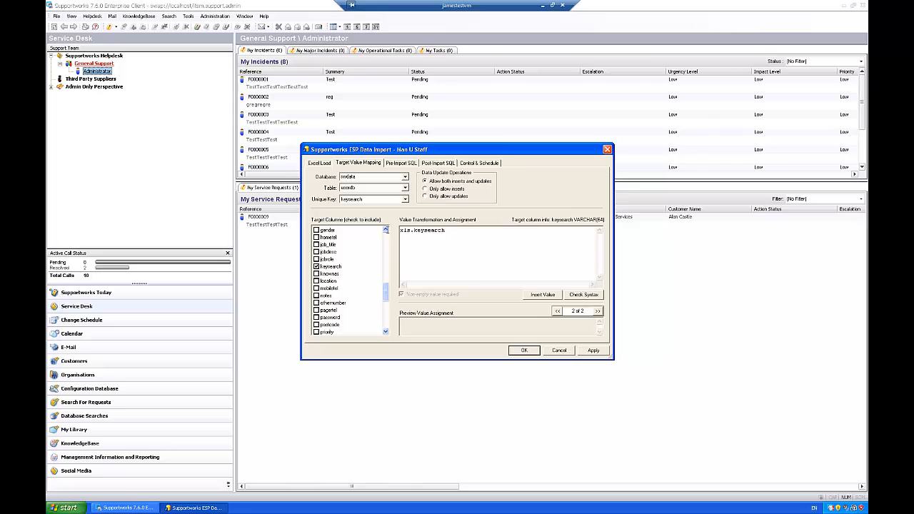
click(579, 296)
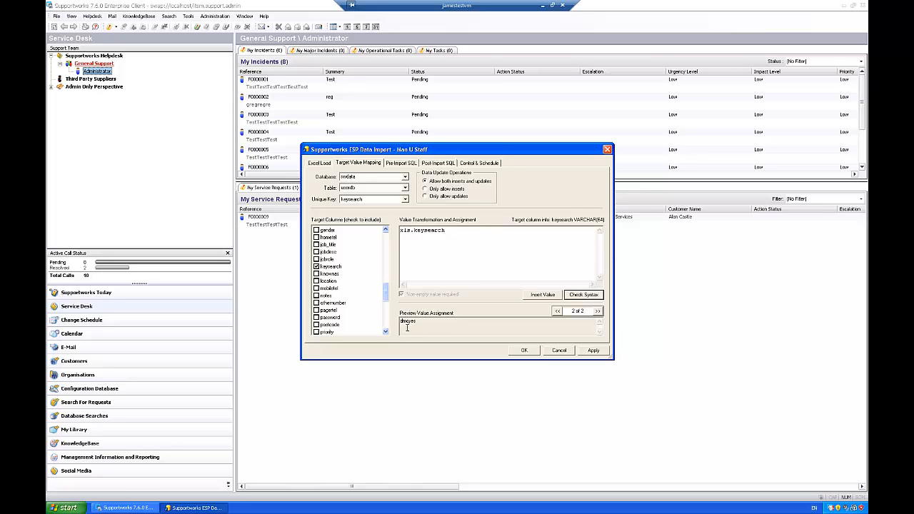
click(557, 311)
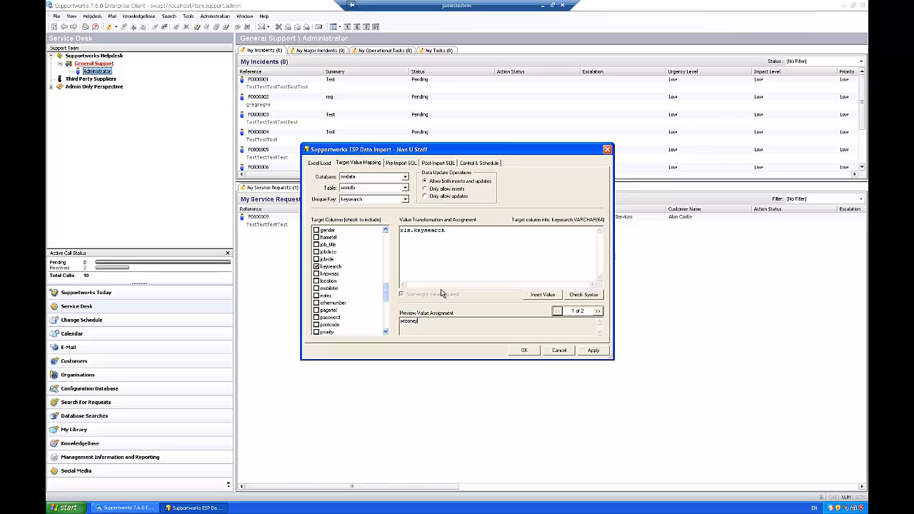
click(450, 232)
Include the firstname target column and assign it the source firstname value.
drag(385, 291, 384, 274)
click(316, 259)
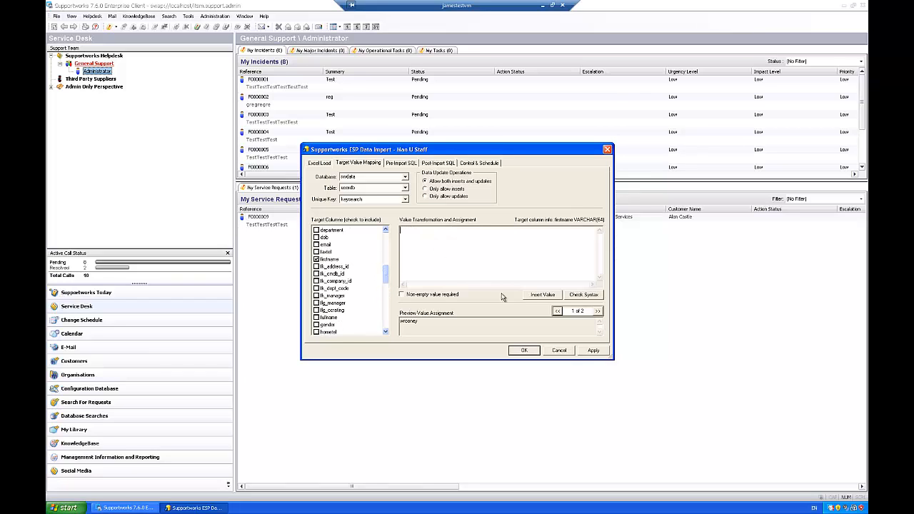
click(543, 294)
click(543, 261)
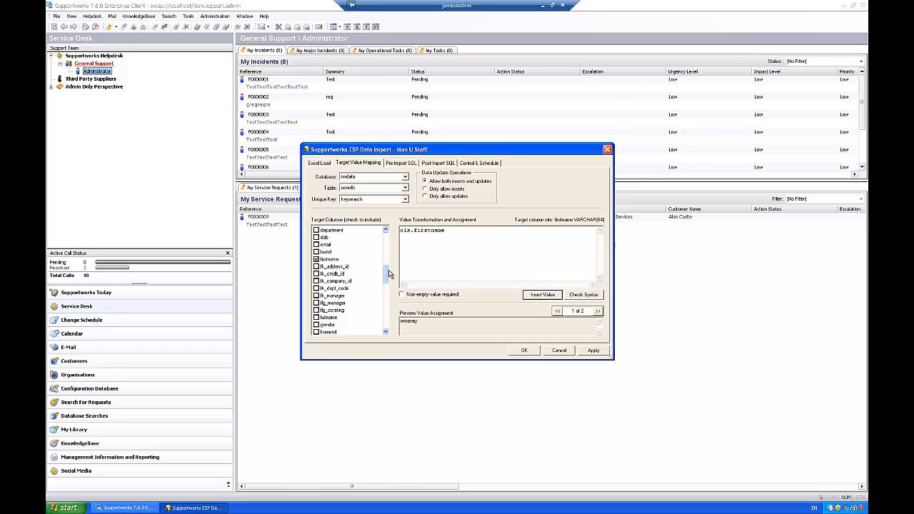
Include the surname target column and assign it the source surname value.
scroll(337, 305, down, 8)
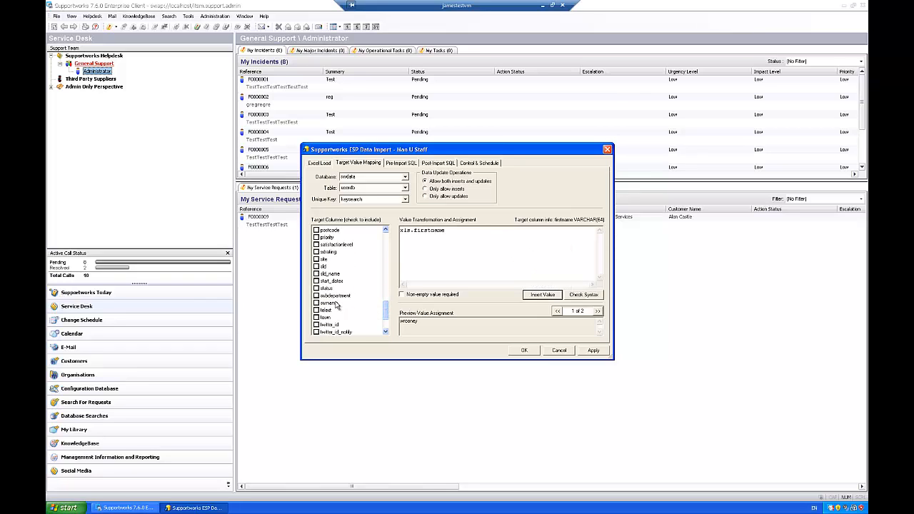
click(316, 303)
click(540, 295)
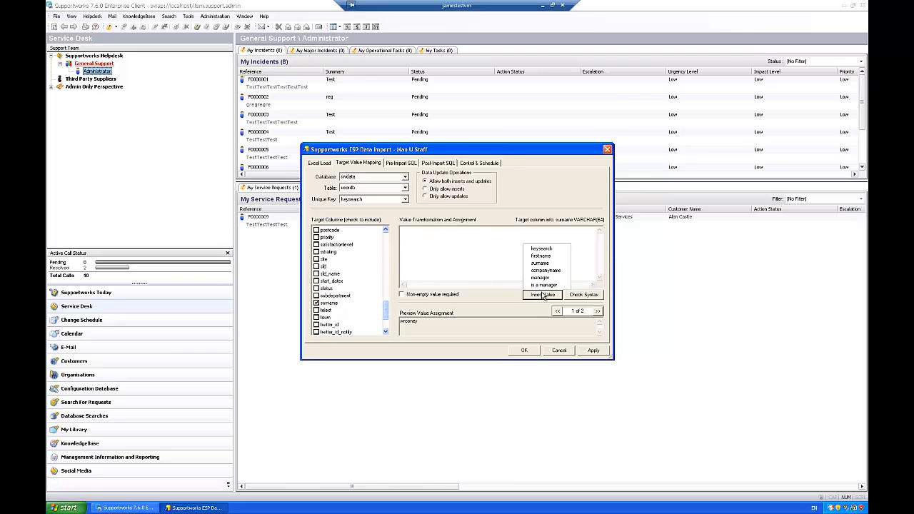
click(541, 263)
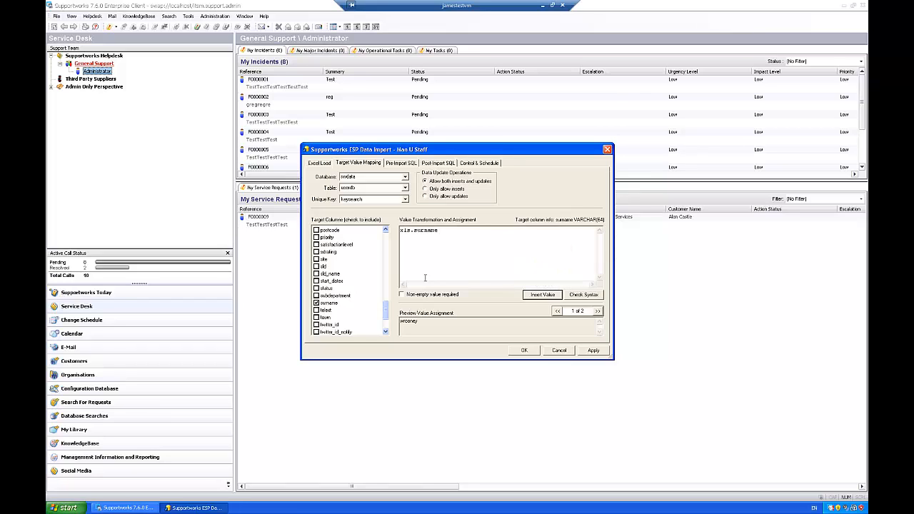
Include the companyname target column, assign it the source companyname value and check its syntax.
drag(388, 308, 384, 261)
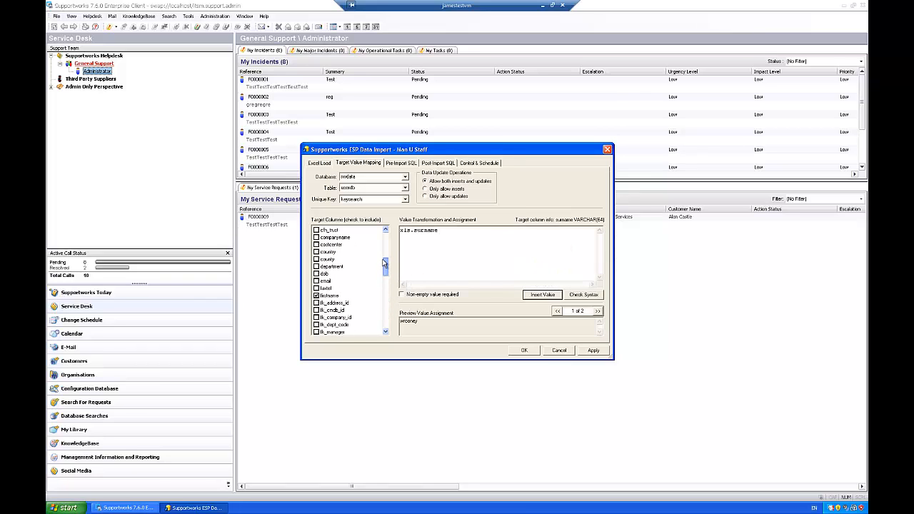
click(316, 252)
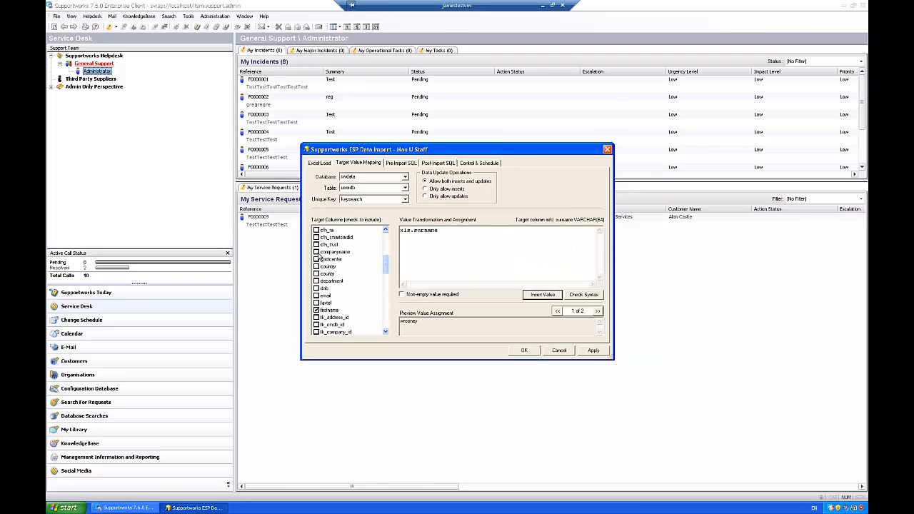
click(533, 294)
click(532, 271)
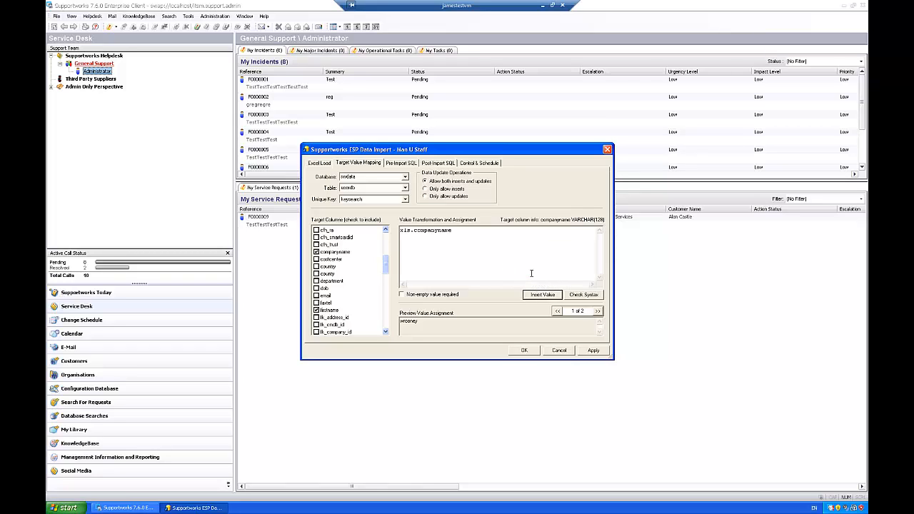
click(570, 293)
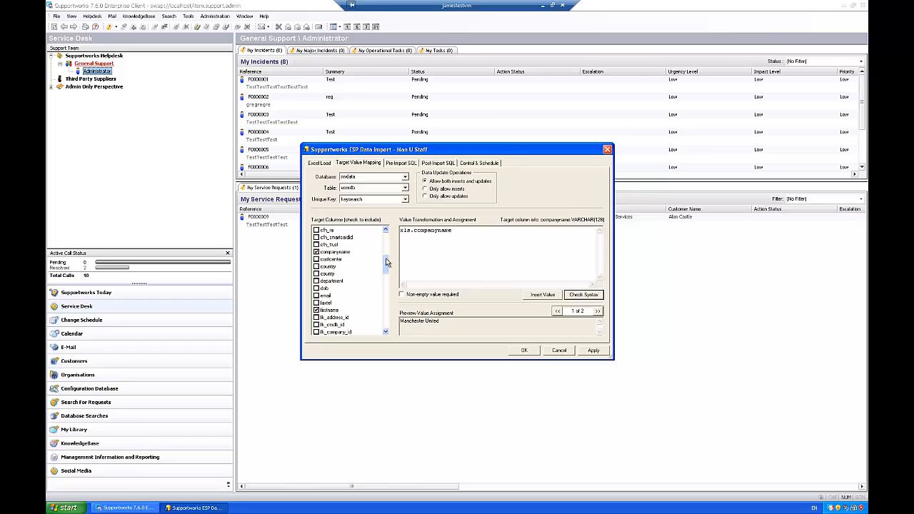
Include the fk_company_id target column with the fixed value 'ManUtd' in single quotes and check its syntax.
drag(386, 263, 386, 281)
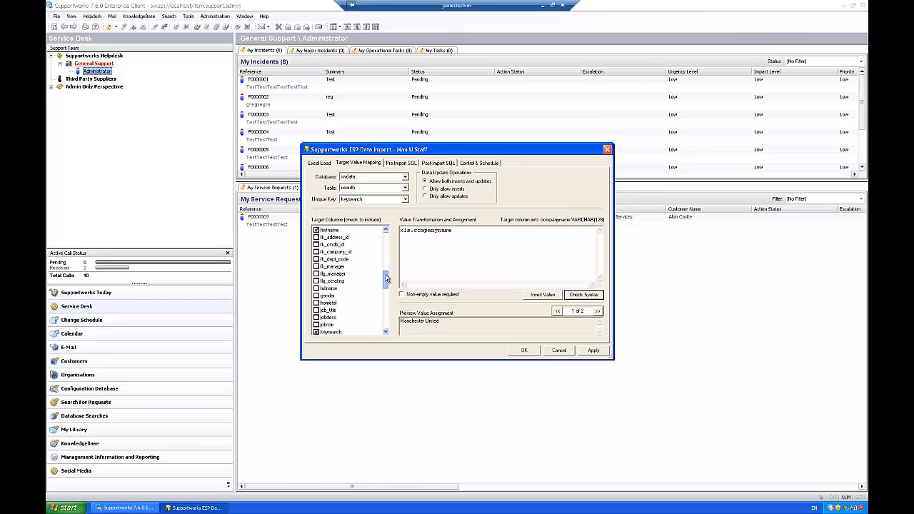
click(319, 253)
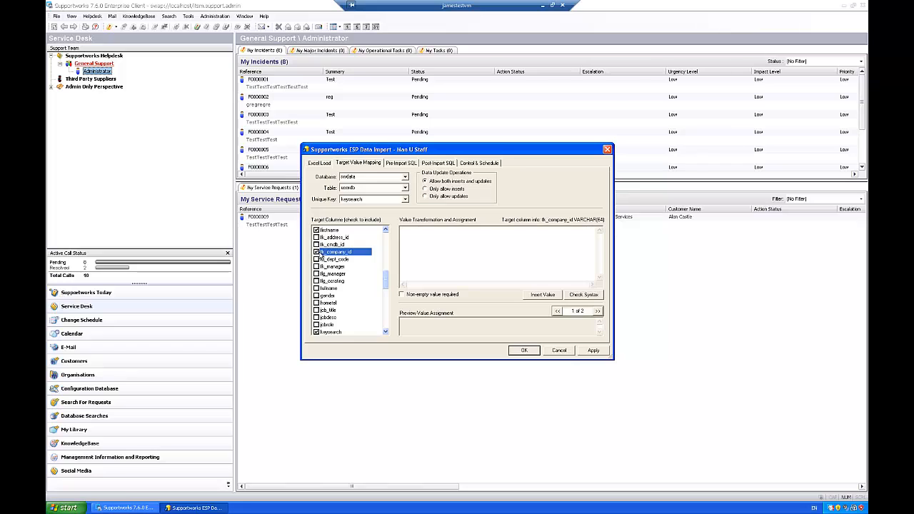
click(458, 248)
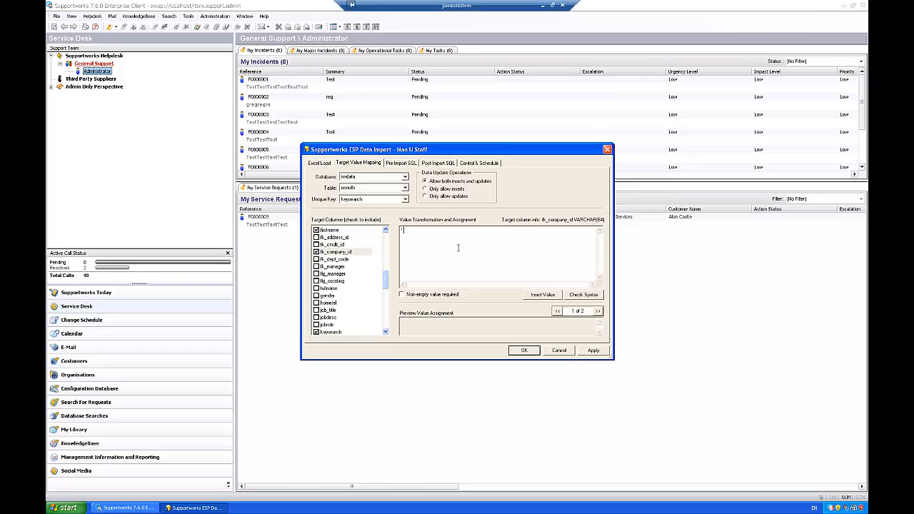
text('ManUtd')
click(582, 295)
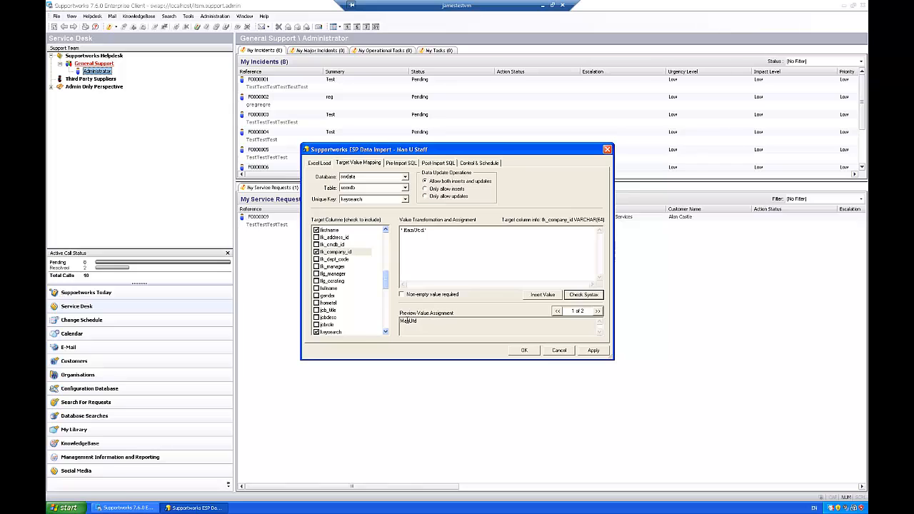
drag(428, 230, 425, 230)
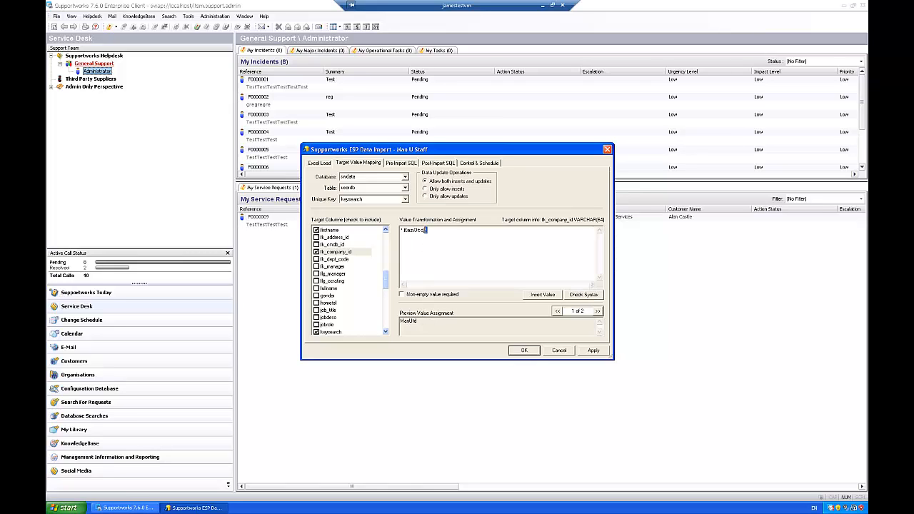
click(401, 231)
Include the site target column with the fixed value 'Old Trafford' in single quotes and check its syntax.
drag(386, 286, 379, 308)
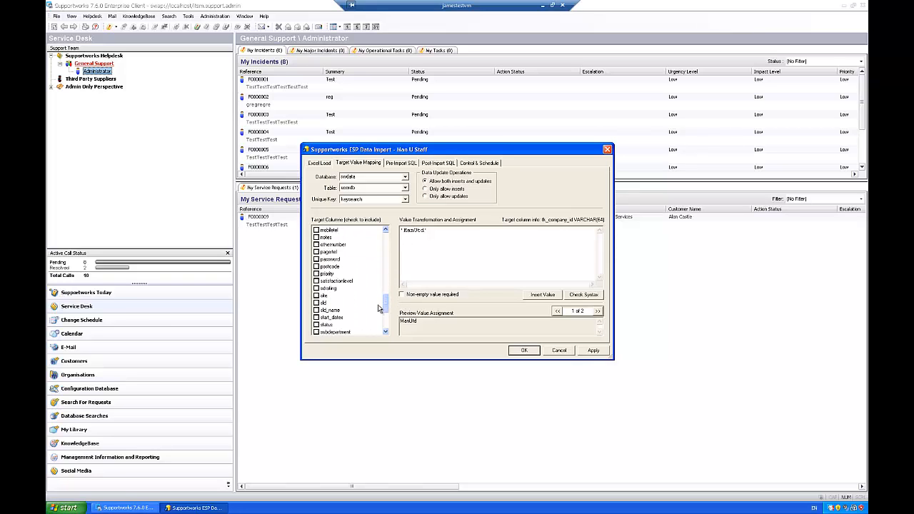
click(317, 295)
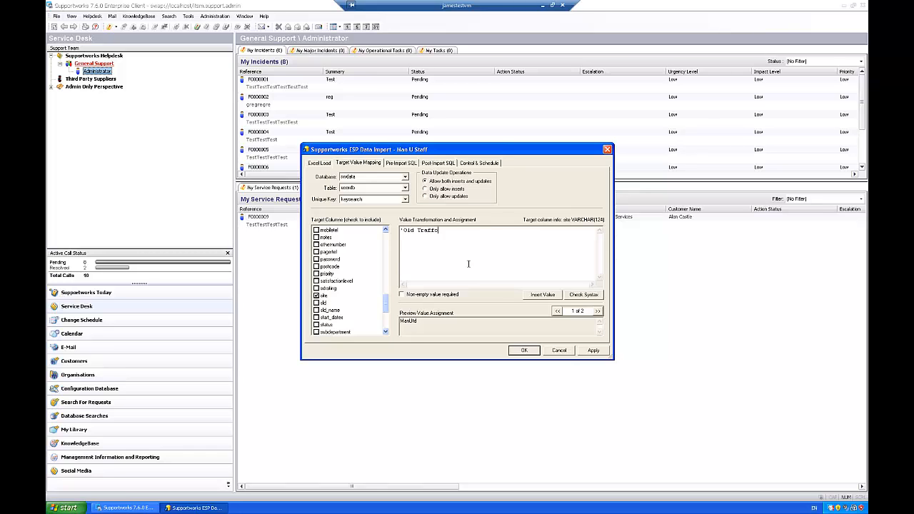
text(rd')
click(581, 295)
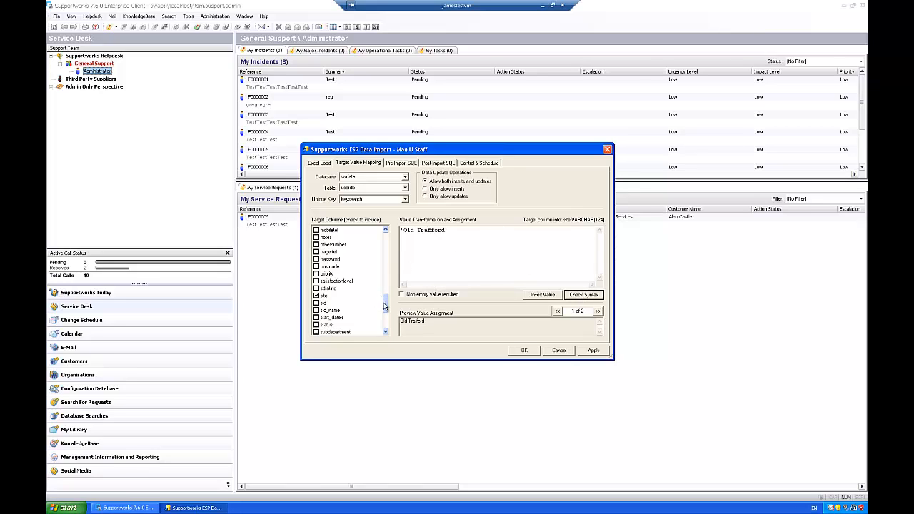
Include the fk_manager target column and make its value assignment ready for entry.
drag(387, 307, 388, 267)
click(543, 297)
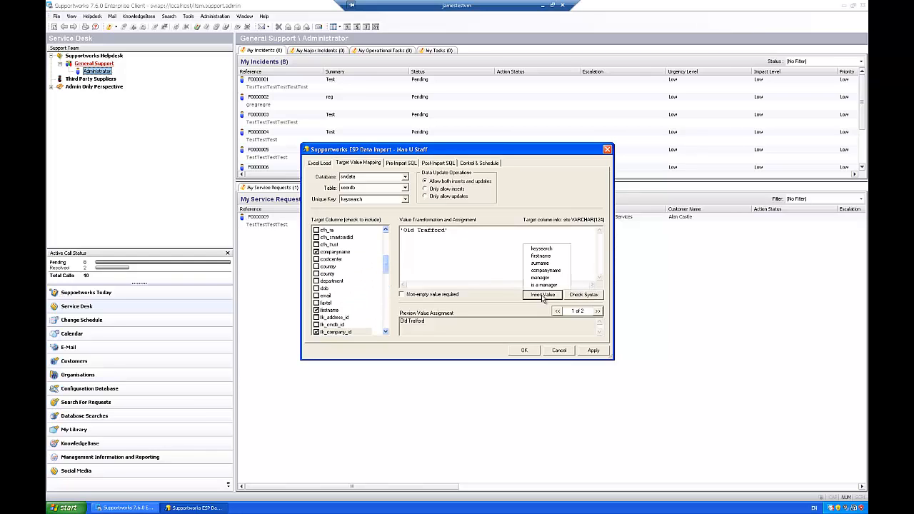
click(496, 271)
drag(383, 275, 385, 280)
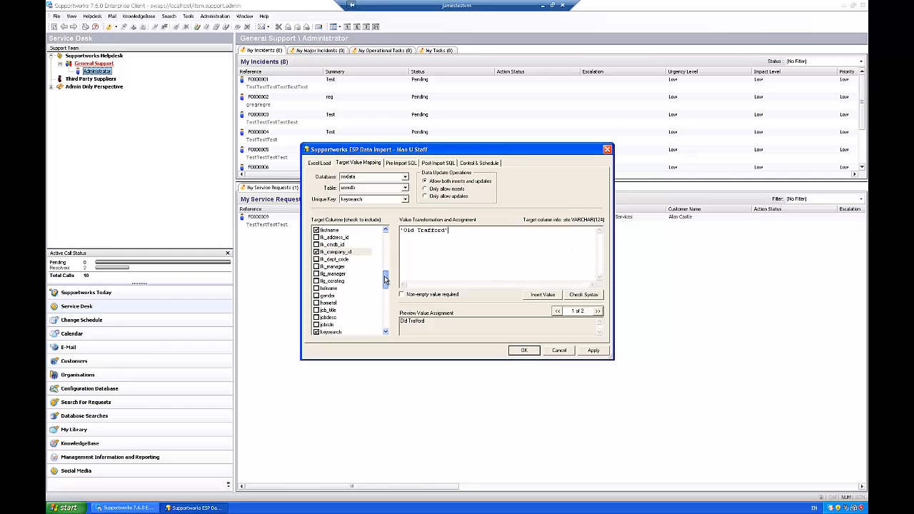
click(337, 268)
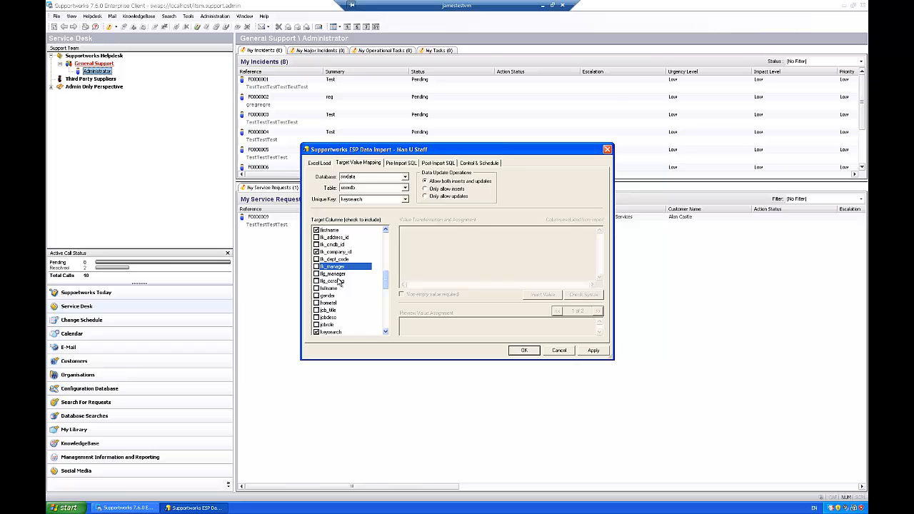
click(339, 275)
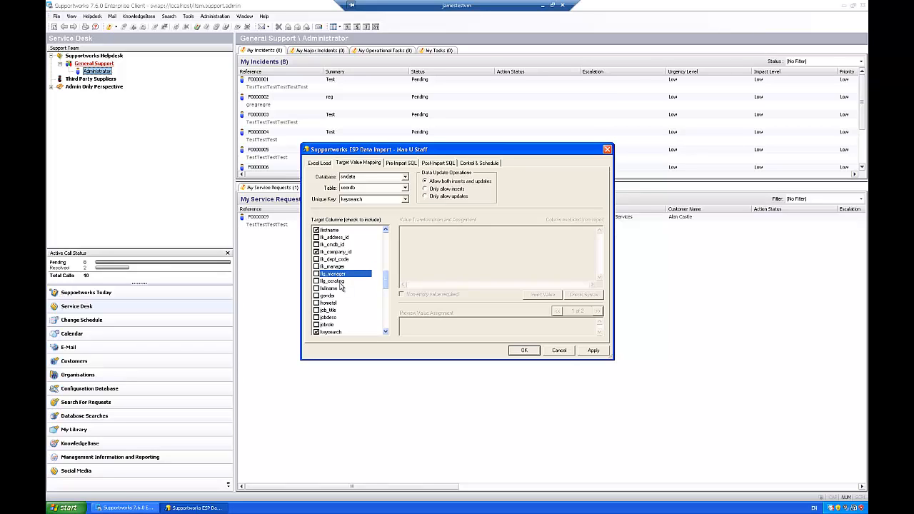
click(335, 268)
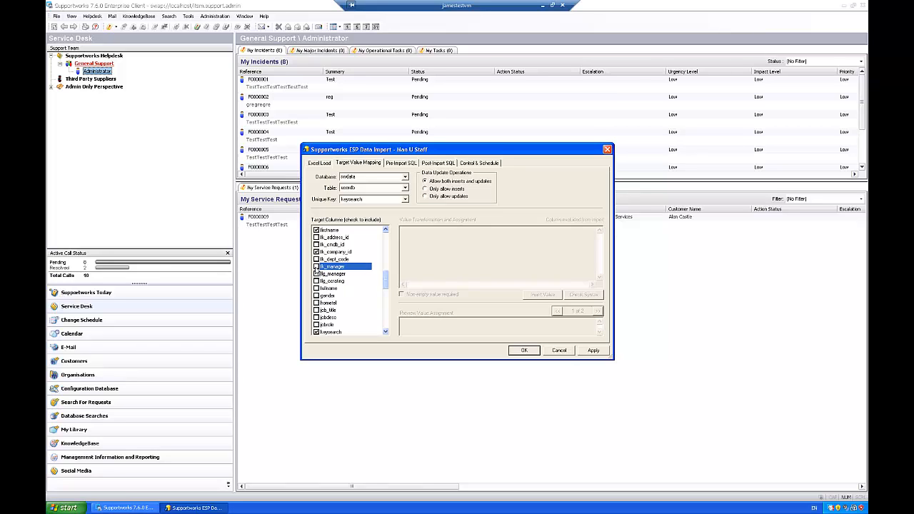
click(317, 268)
click(440, 251)
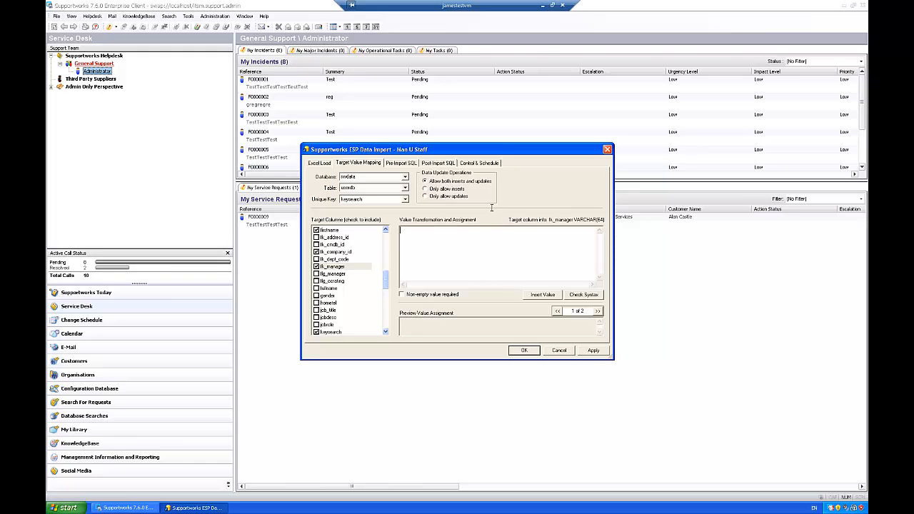
Switch to the exercise workbook in Excel, examine the manager column's entries, and return to the Supportworks import dialog.
click(542, 5)
click(254, 132)
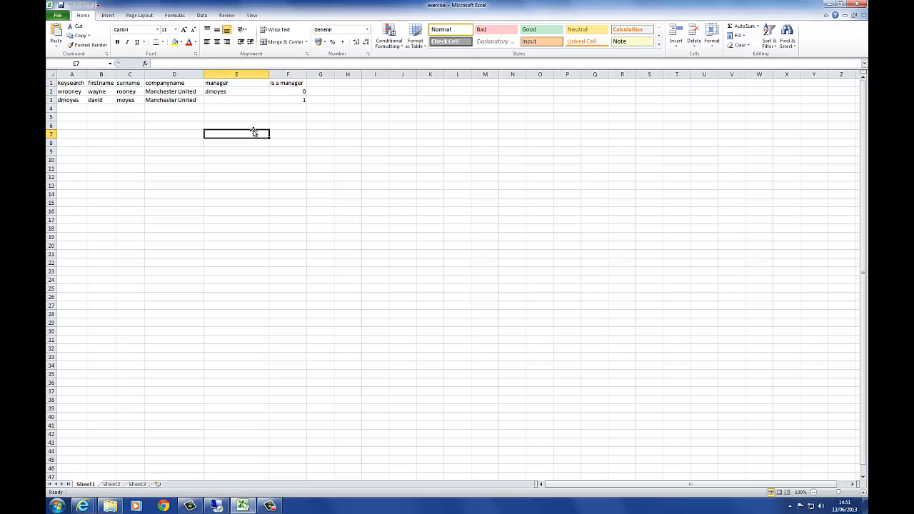
click(234, 92)
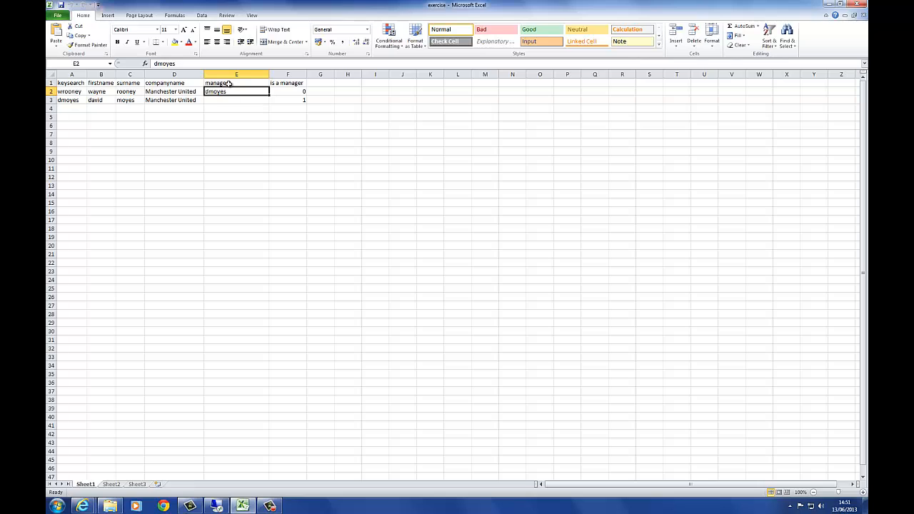
drag(227, 83, 228, 96)
click(221, 132)
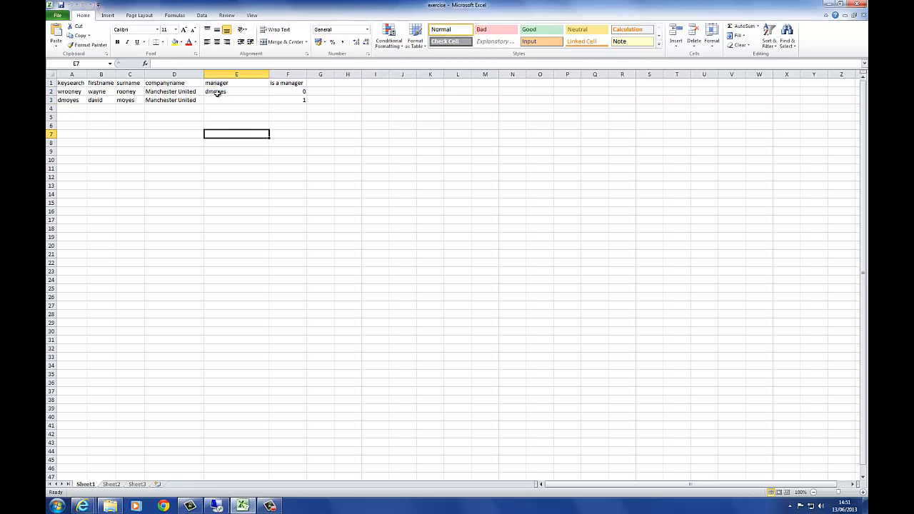
click(214, 91)
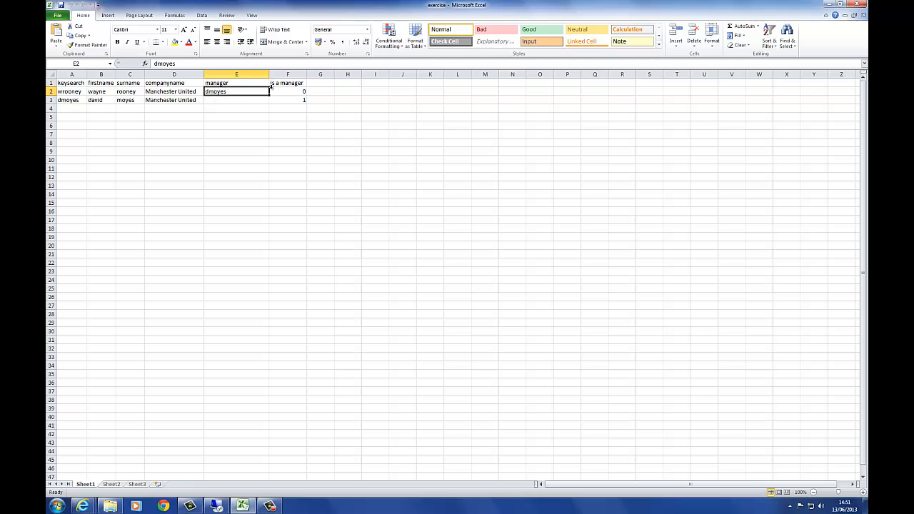
click(234, 500)
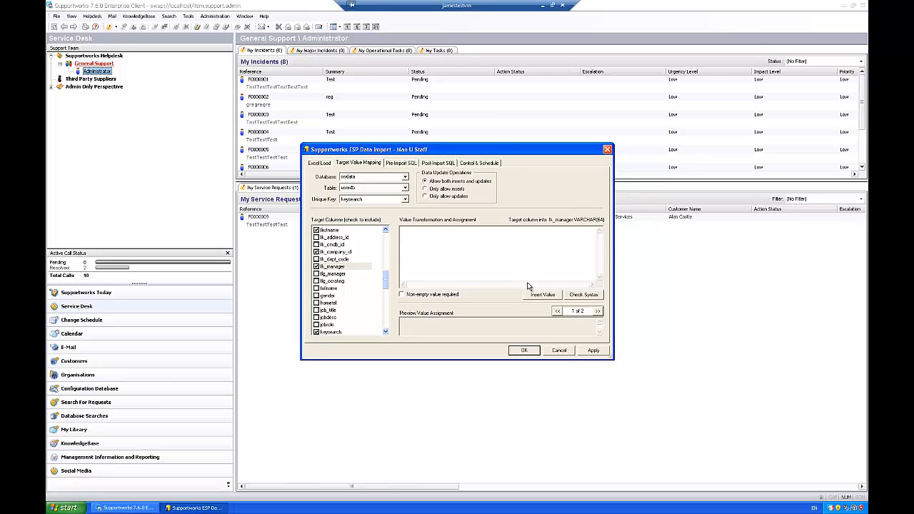
Assign the source manager value to fk_manager, check its syntax and preview the value for both records.
click(542, 294)
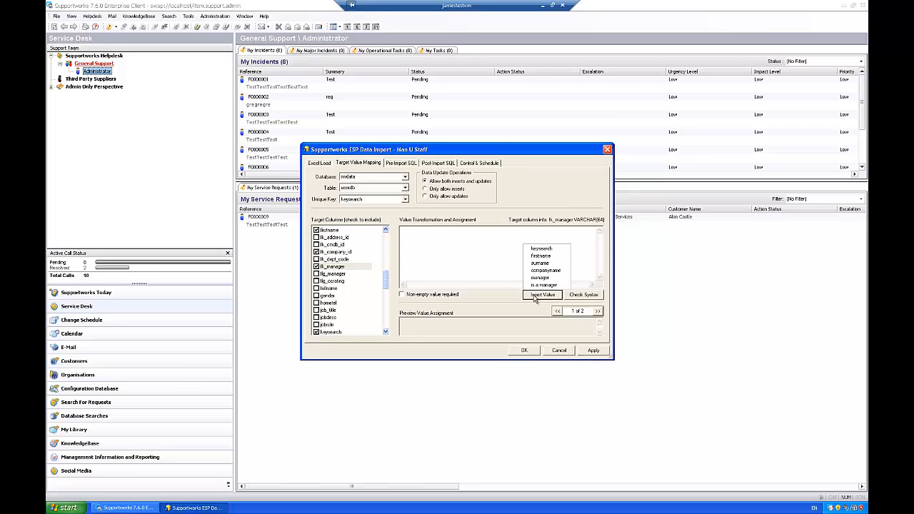
click(542, 285)
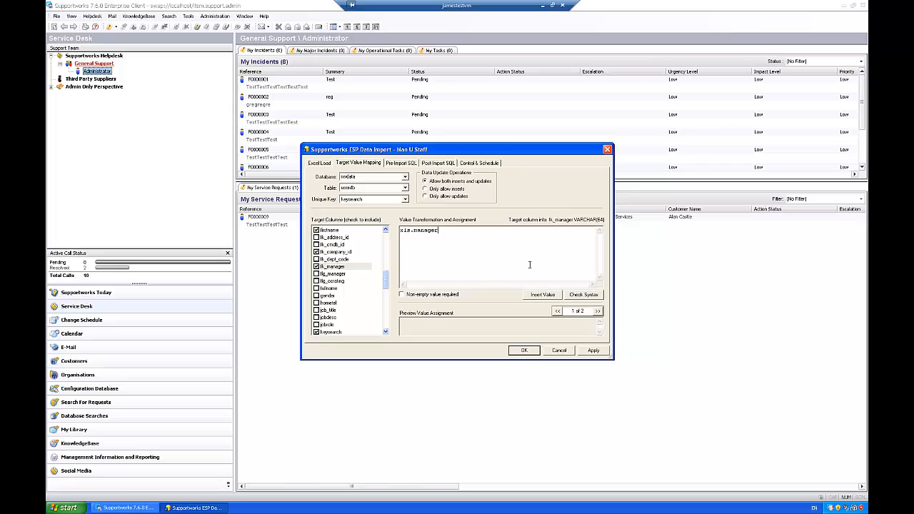
click(575, 295)
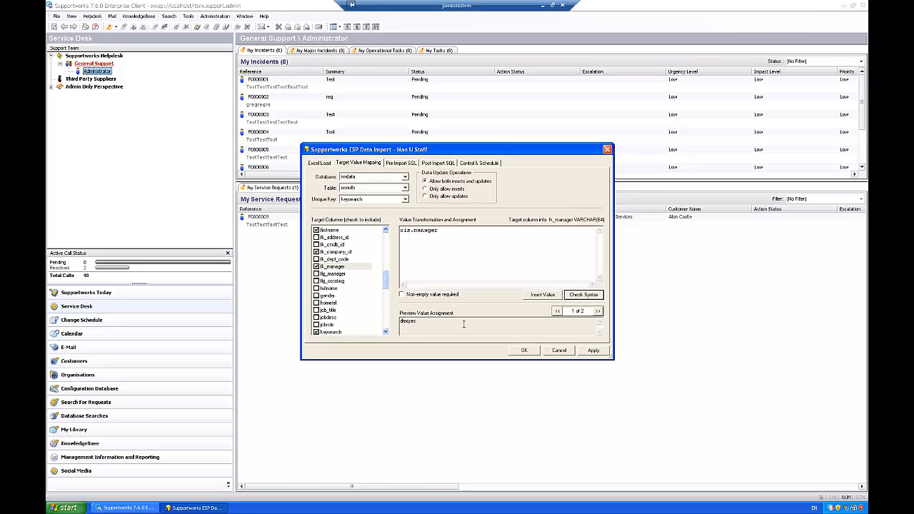
click(597, 311)
drag(420, 322, 402, 326)
click(434, 323)
double_click(415, 326)
click(434, 326)
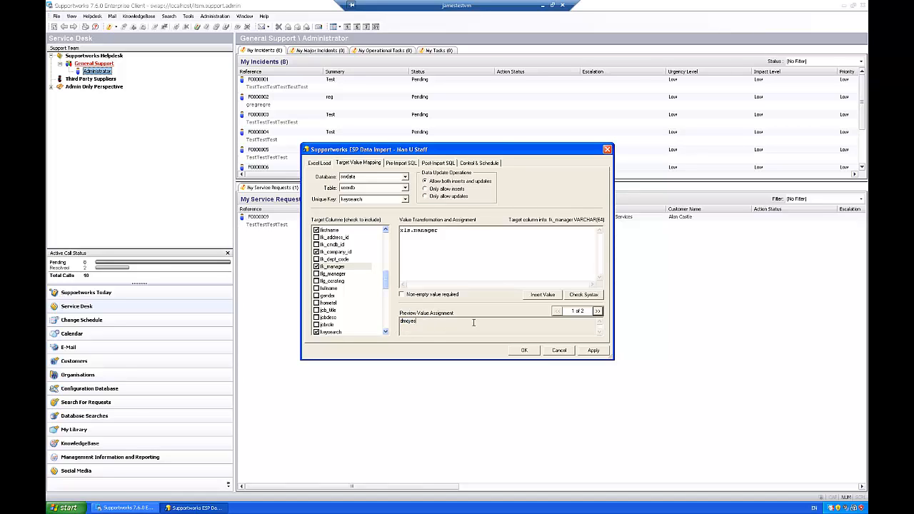
click(597, 312)
Include the flg_manager target column and make its value assignment ready for entry.
click(334, 275)
click(317, 275)
click(440, 251)
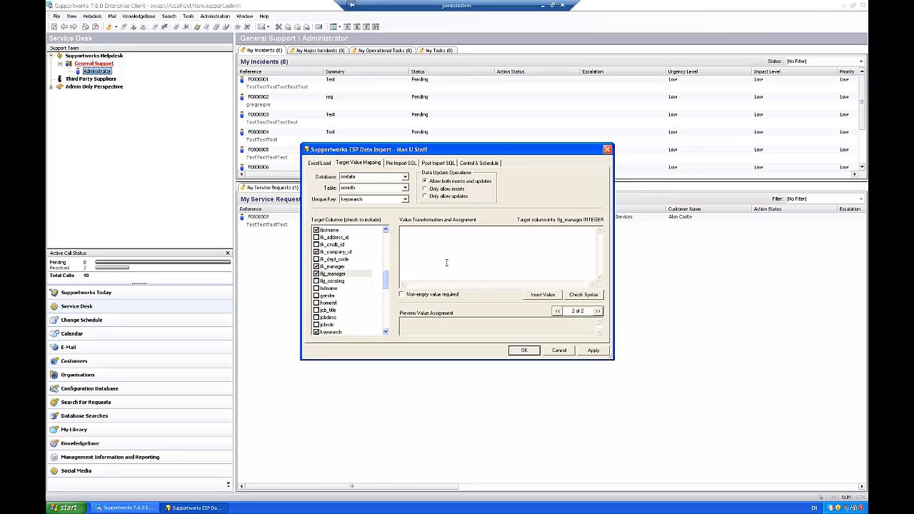
Switch to the exercise workbook in Excel, examine the "is a manager" column's flags, and return to the Supportworks import dialog.
click(542, 5)
click(286, 90)
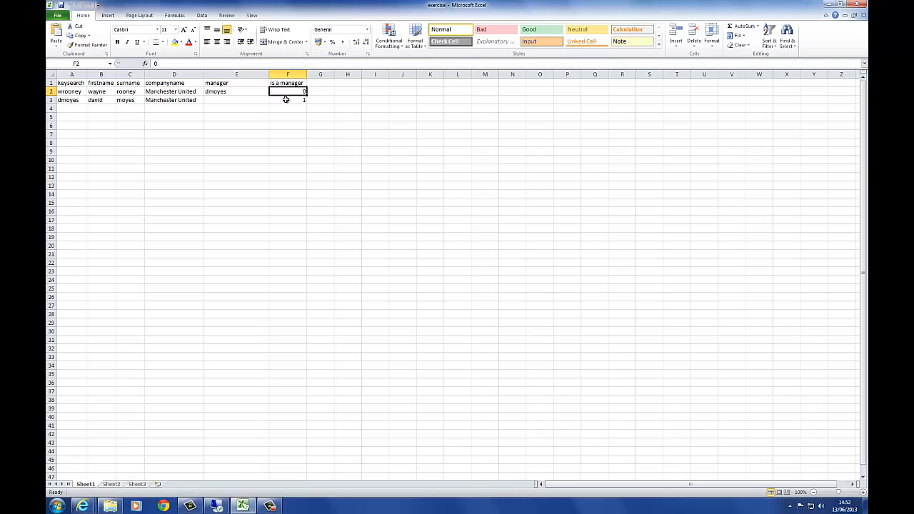
click(287, 100)
click(286, 91)
click(285, 100)
click(284, 93)
click(831, 5)
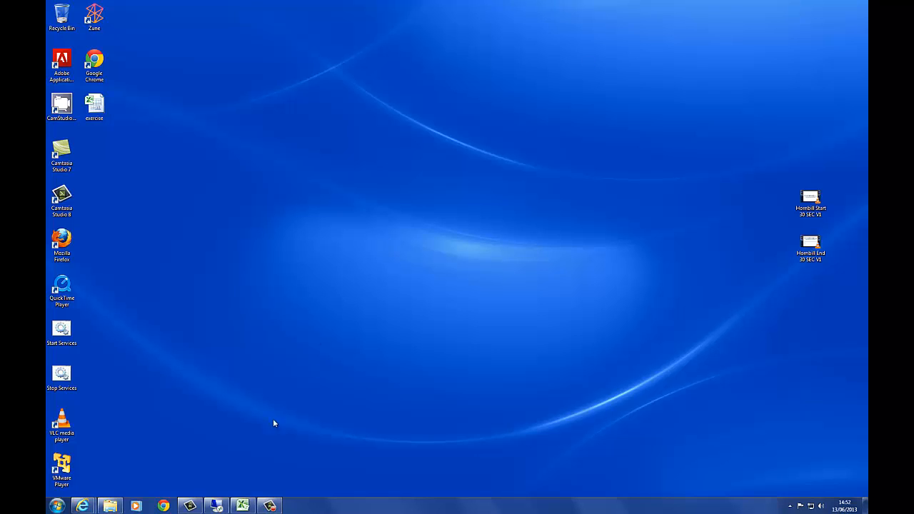
click(224, 506)
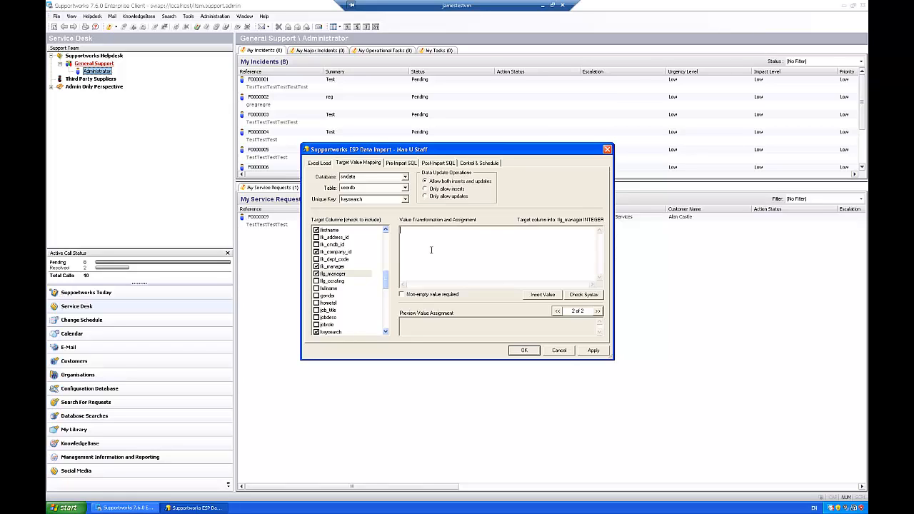
Assign the source "is a manager" value to flg_manager, check its syntax and preview the other record.
click(542, 295)
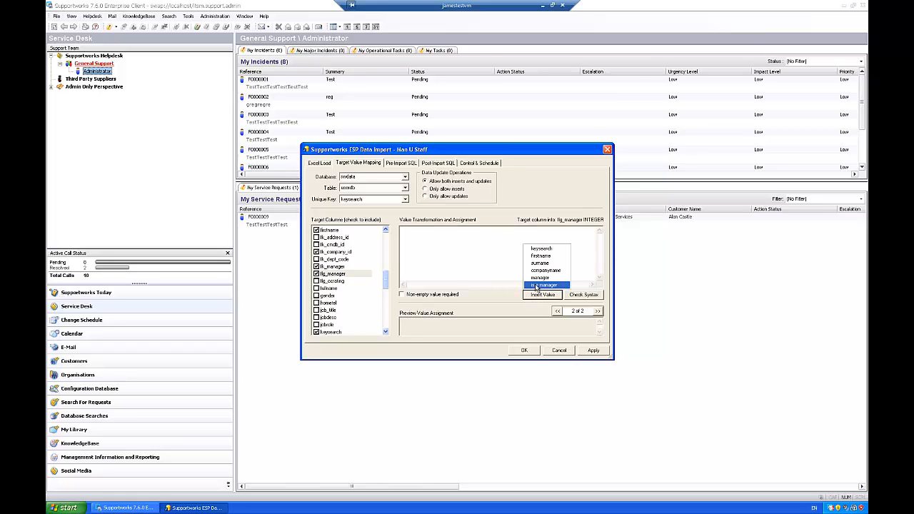
click(546, 288)
click(582, 295)
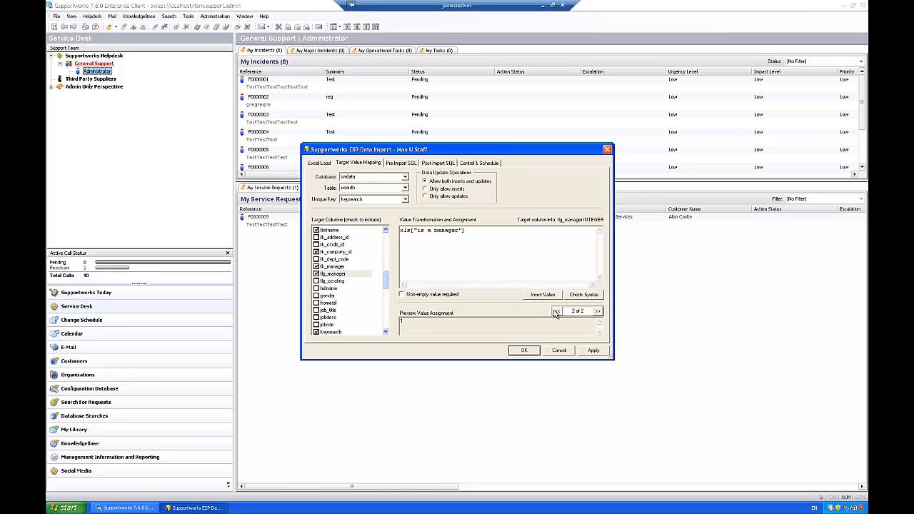
click(557, 311)
Include the webflag target column, leaving its value assignment empty.
drag(384, 283, 387, 331)
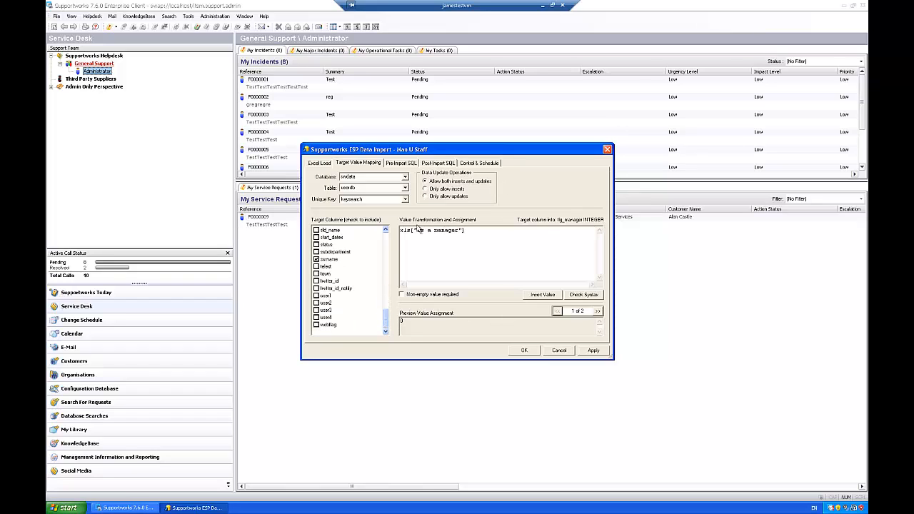
click(319, 326)
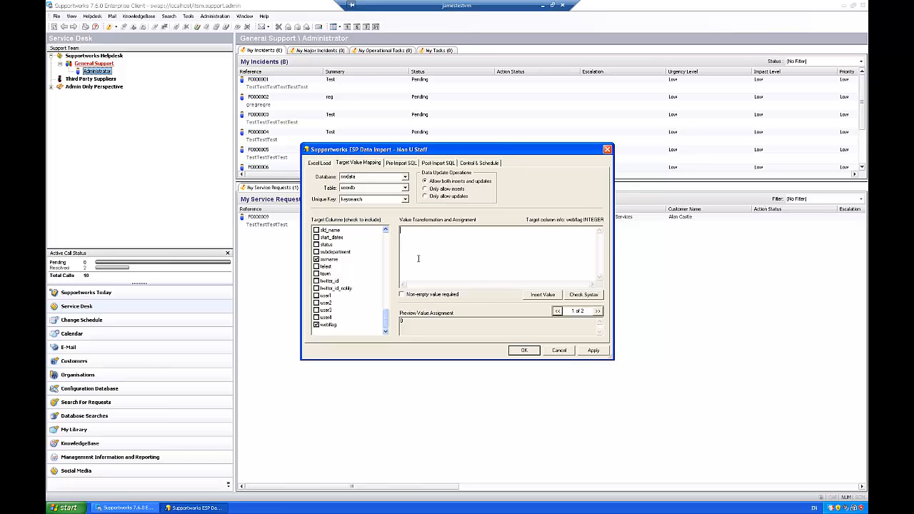
text(if)
key(BackSpace)
key(BackSpace)
key(BackSpace)
Copy the xls["is a manager"] expression from the flg_manager mapping and return to webflag's value assignment.
drag(387, 322, 385, 287)
click(333, 246)
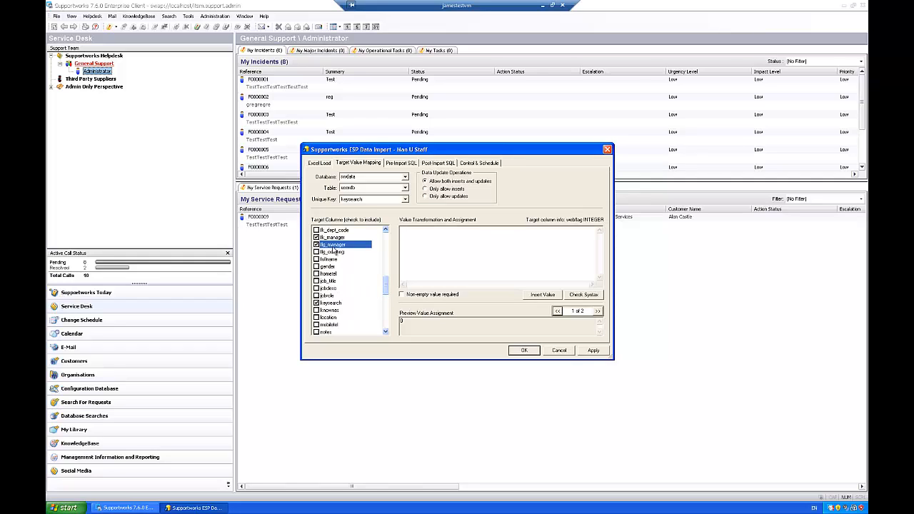
drag(466, 230, 390, 235)
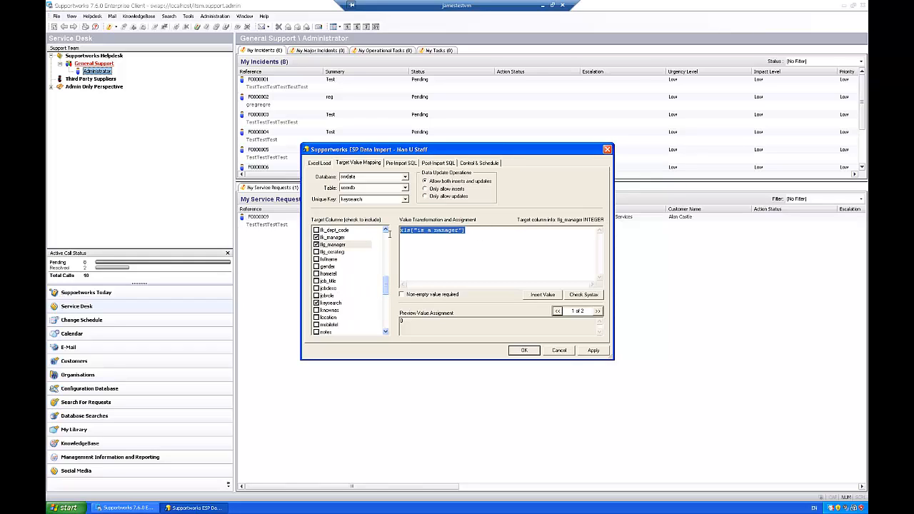
drag(385, 286, 384, 328)
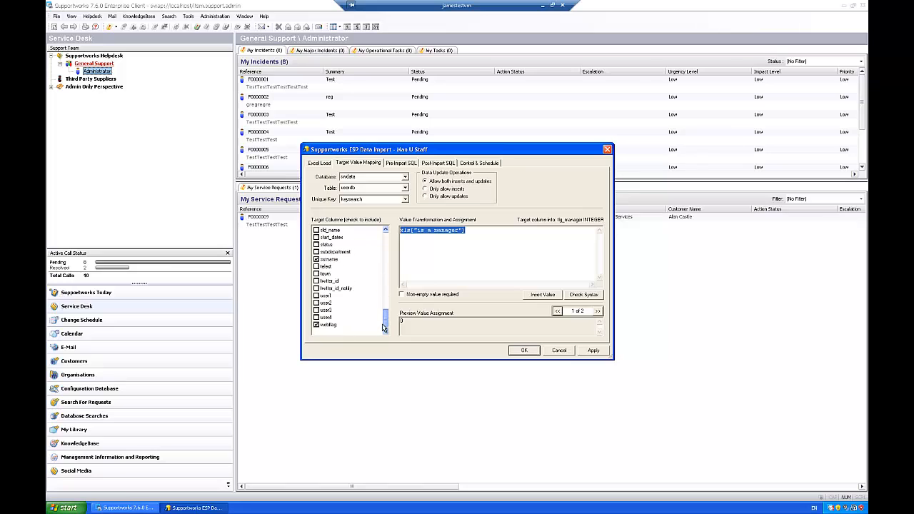
click(333, 326)
click(435, 268)
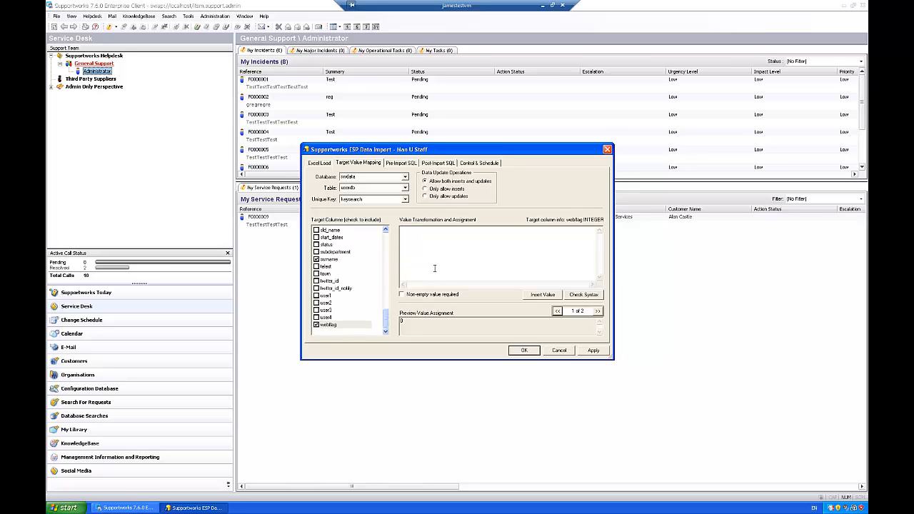
Write a webflag conditional assigning 1919 if xls["is a manager"] == 1, else 1871, with each value in braces, and check its syntax.
text(if (xls["is a manager"] ==1)
key(BackSpace)
text(1) { 1919 })
text(else)
key(Return)
text({)
key(Return)
text(1871)
key(Return)
text(})
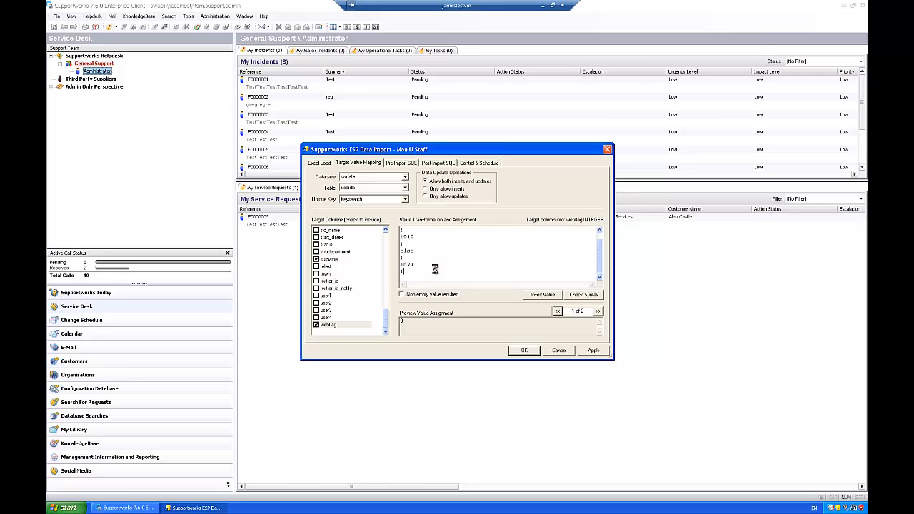
click(586, 295)
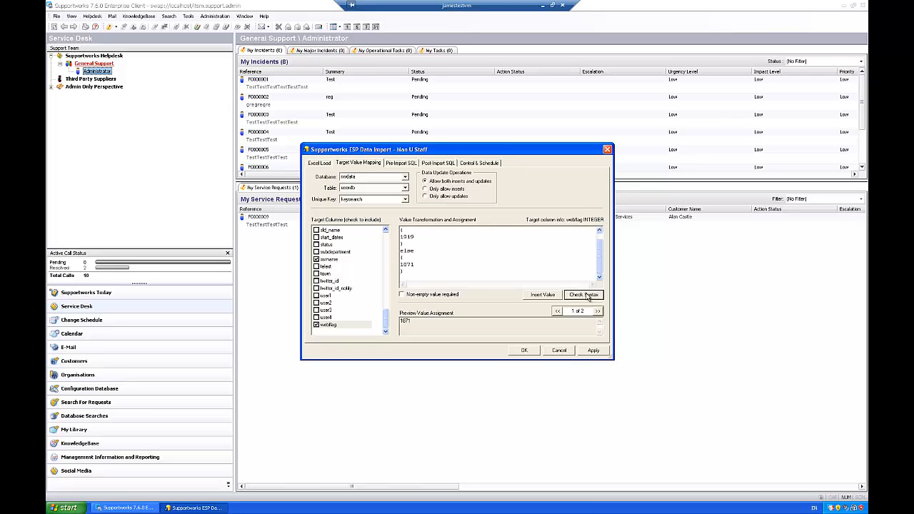
Review both branches of the webflag conditional and apply the import mapping changes.
drag(601, 259, 602, 240)
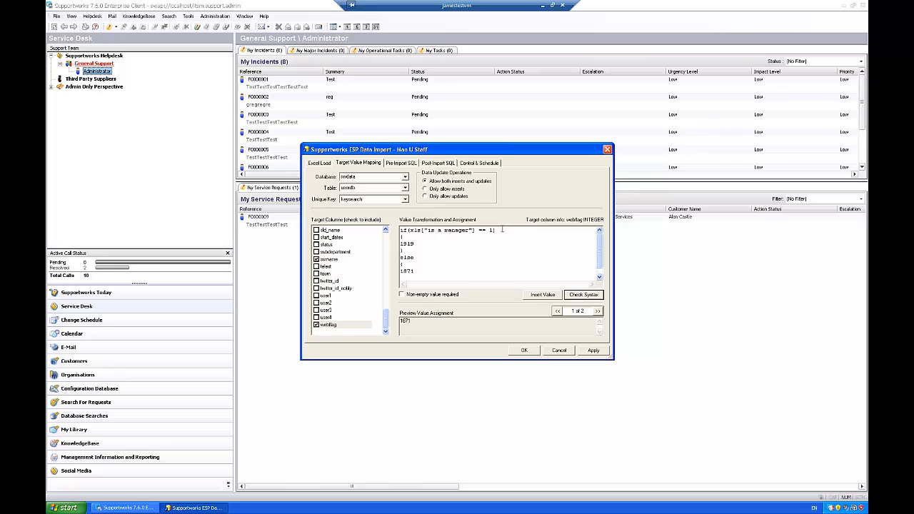
drag(416, 244, 400, 267)
click(429, 245)
click(415, 273)
click(432, 264)
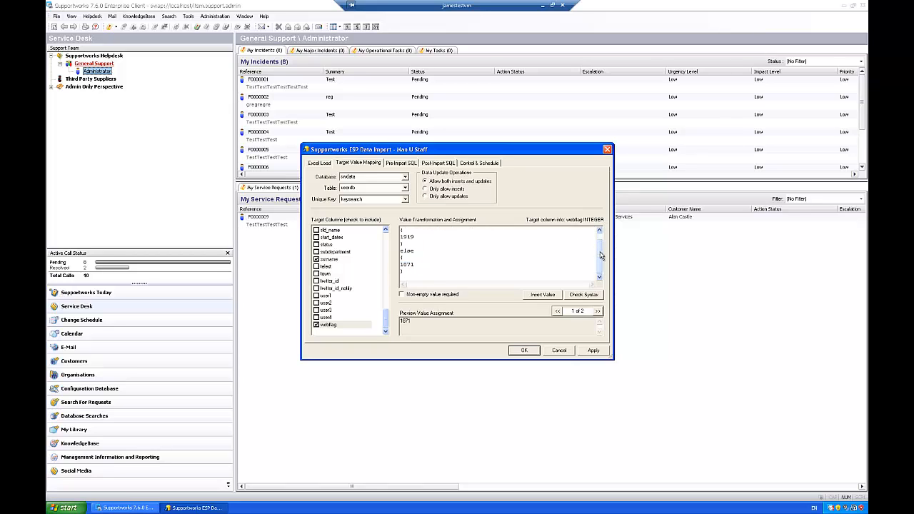
drag(601, 255, 601, 246)
click(415, 245)
click(593, 351)
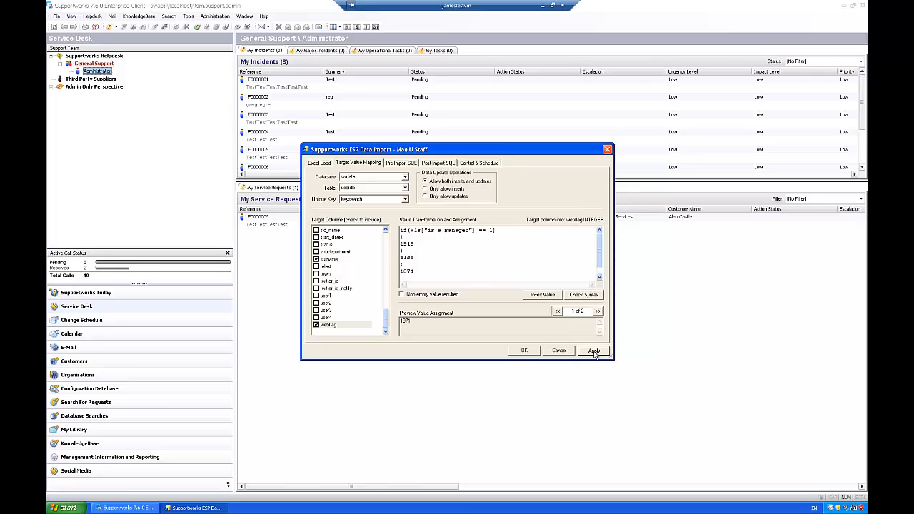
View the flg_manager column's value assignment again.
click(478, 256)
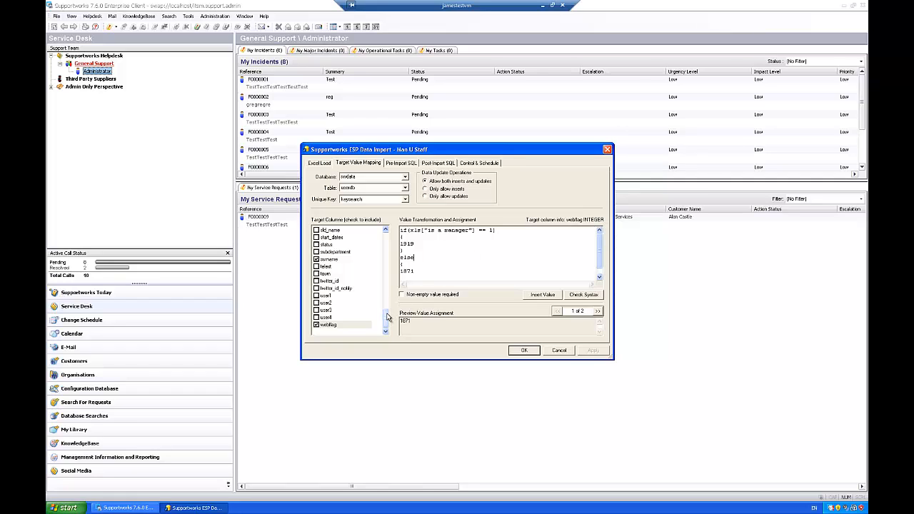
drag(386, 319, 385, 278)
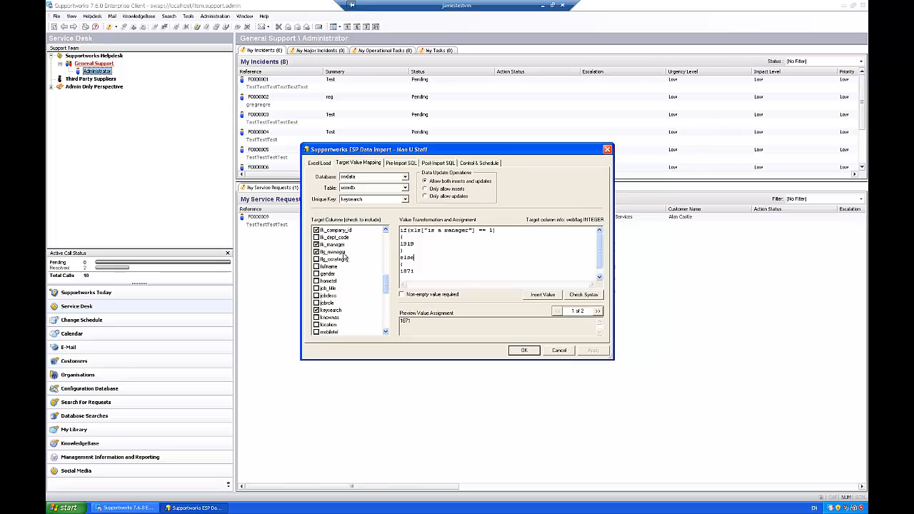
click(340, 253)
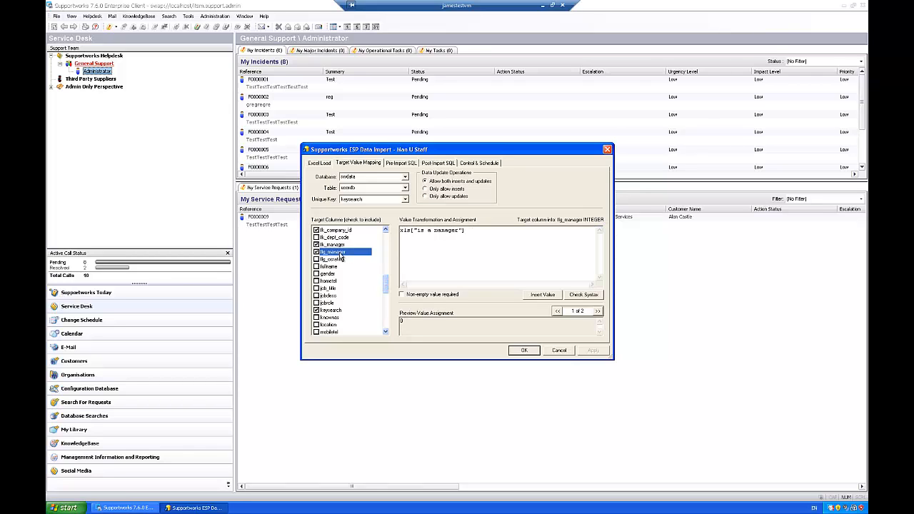
Review the flg_manager value assignment and webflag's conditional value assignment.
click(475, 232)
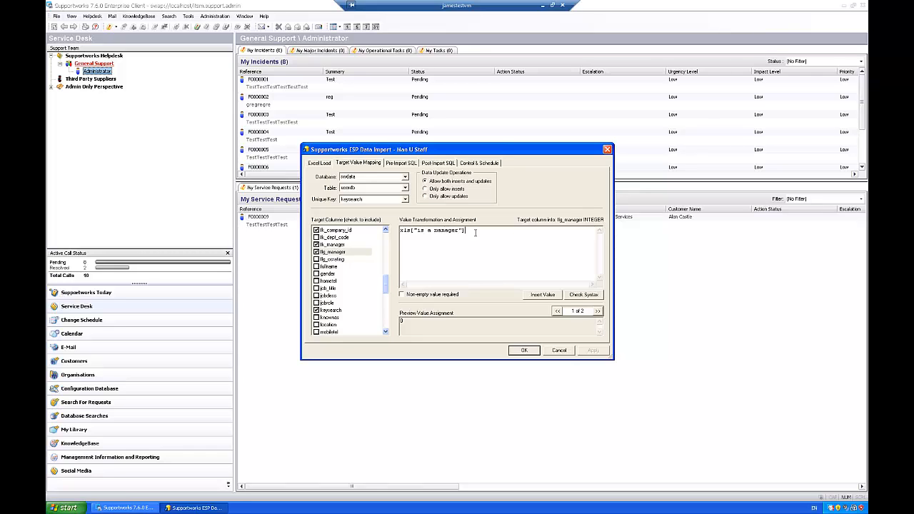
drag(386, 286, 386, 323)
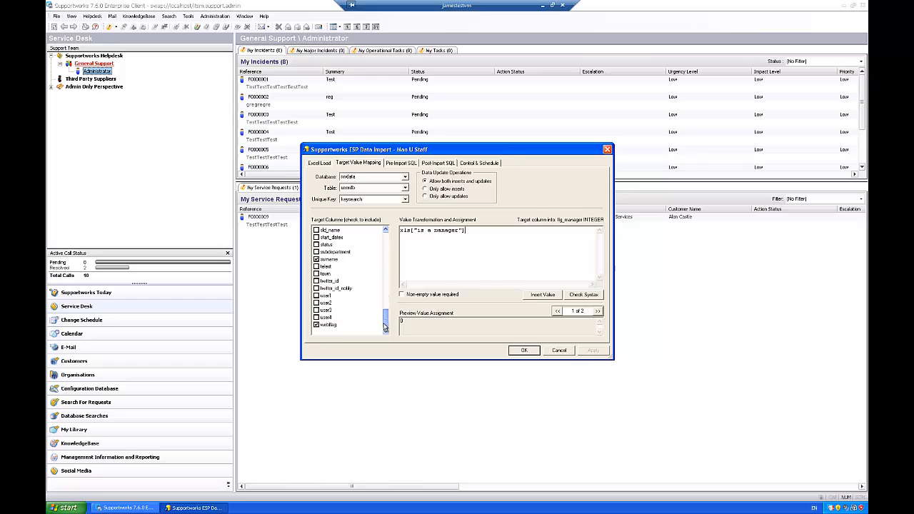
click(329, 325)
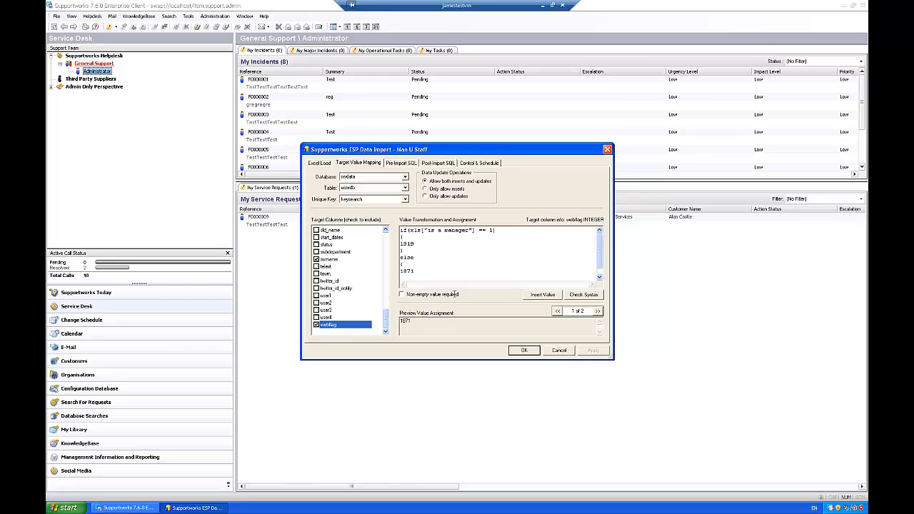
click(451, 268)
Run the Man U Staff import manually and close the import definition and the Data Import Manager.
click(468, 164)
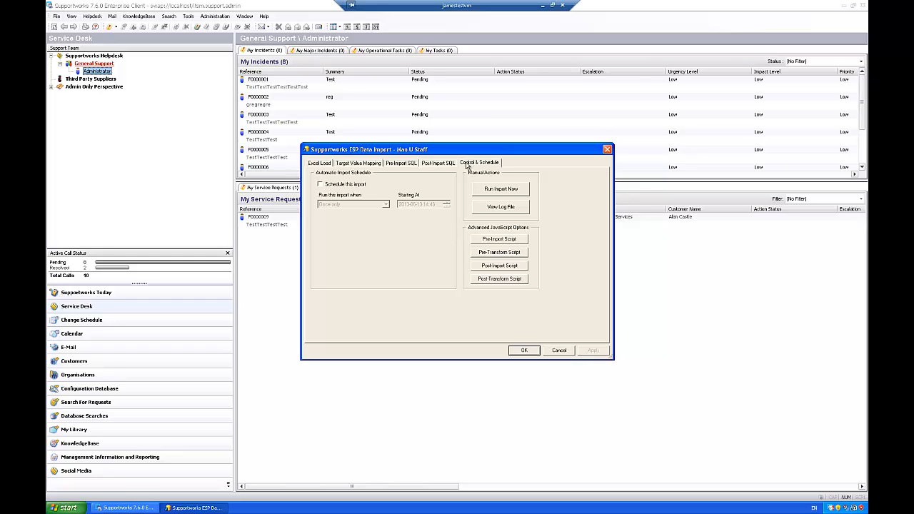
click(518, 193)
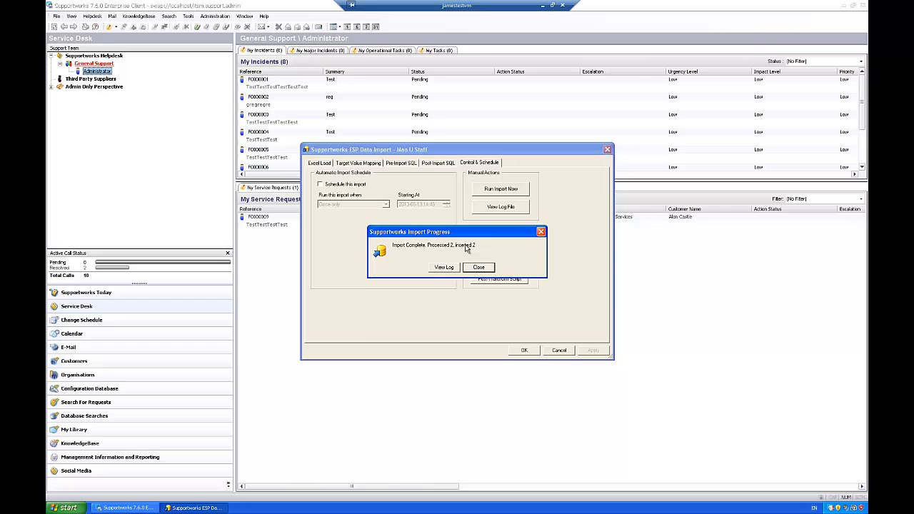
click(478, 269)
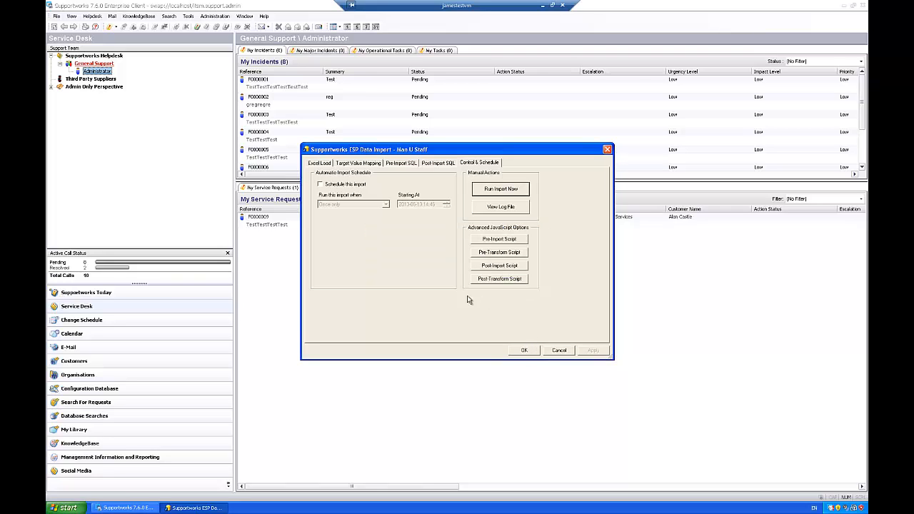
click(526, 352)
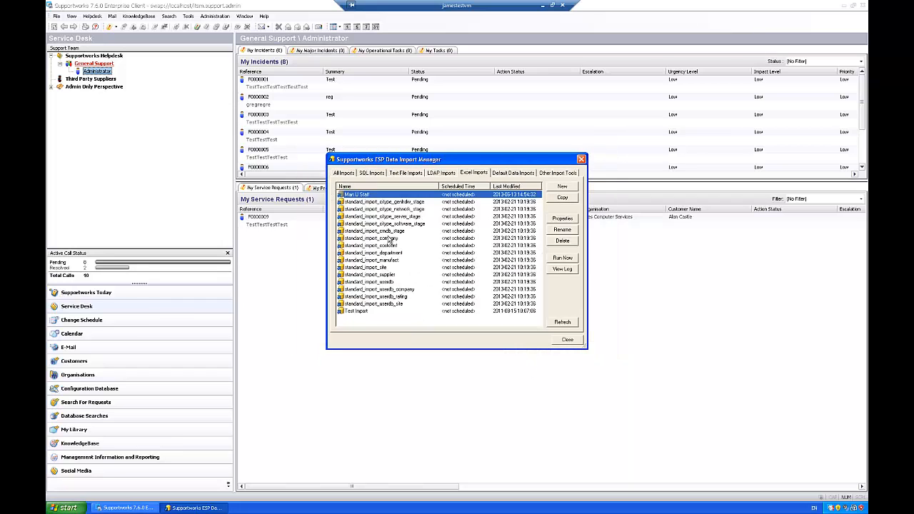
click(567, 340)
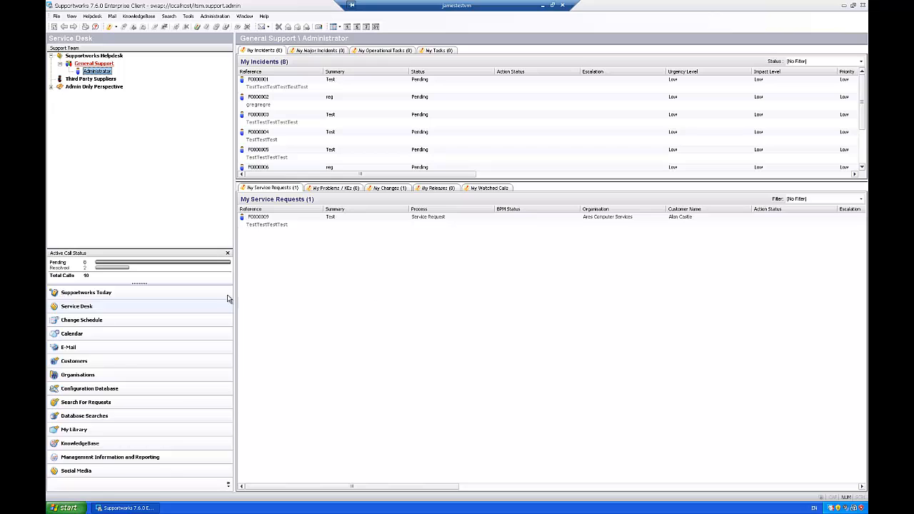
Search the customers by main organisation Manchester and enlarge the search results list.
click(94, 363)
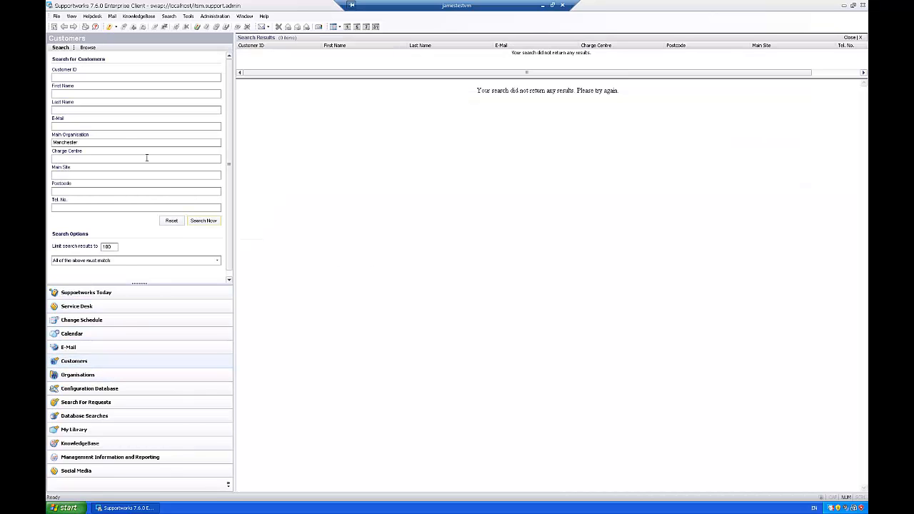
click(87, 142)
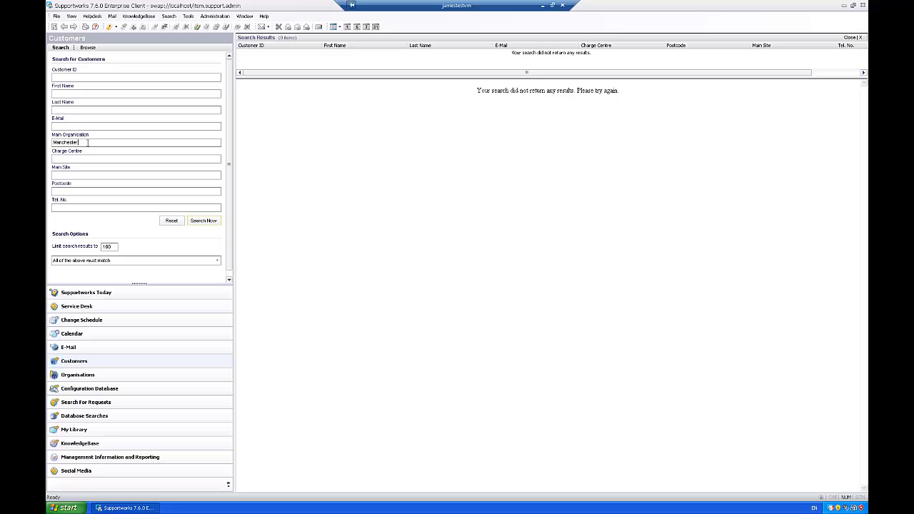
click(204, 221)
drag(341, 79, 342, 132)
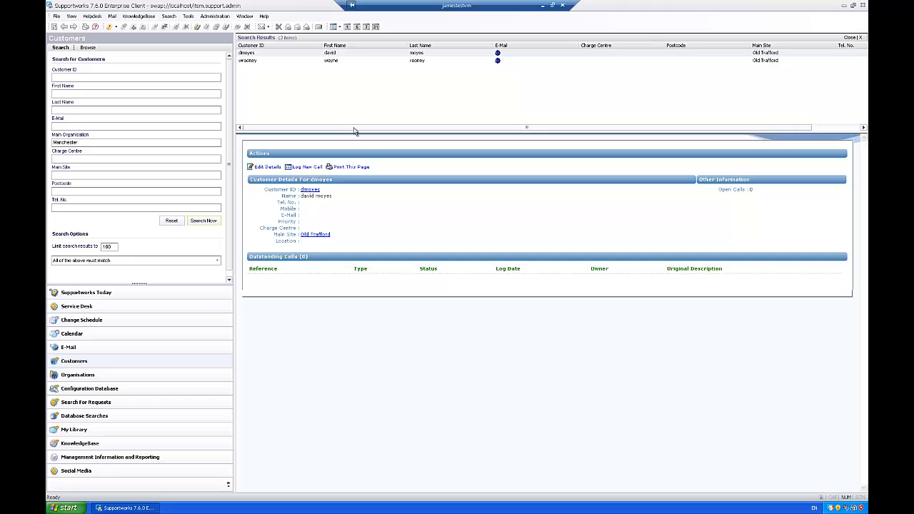
Open the second customer in the search results and check the organisation, manager and "Is a manager" fields.
click(342, 62)
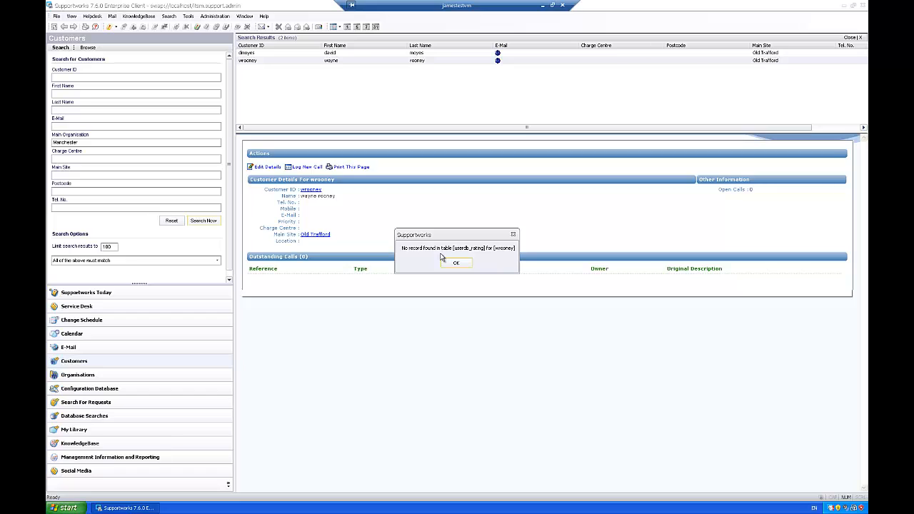
click(456, 264)
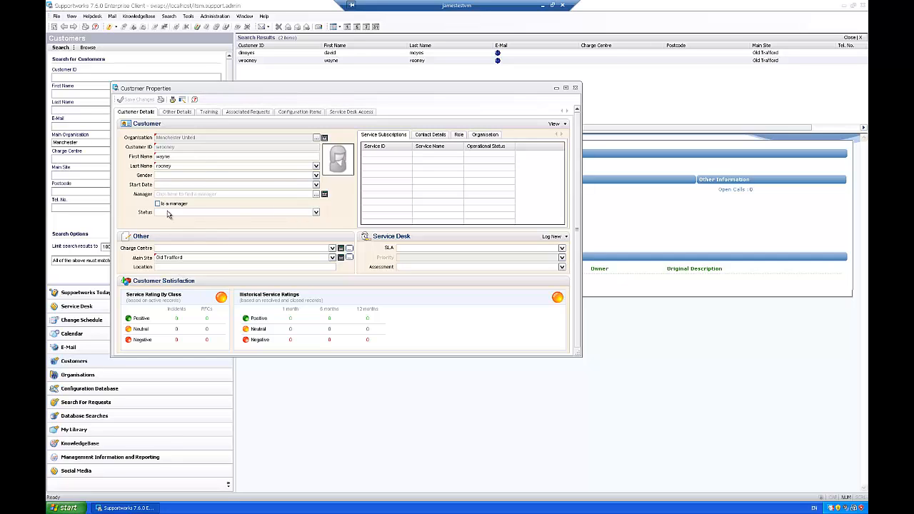
click(576, 89)
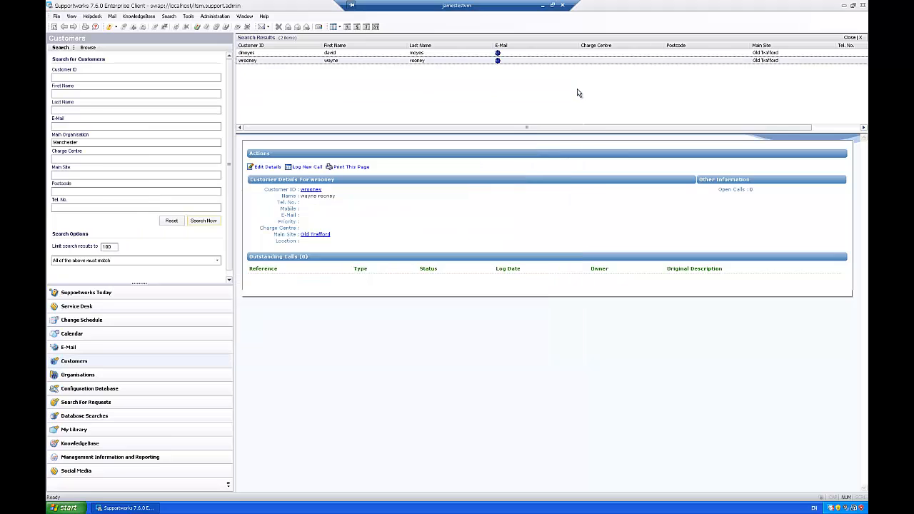
Open the first customer in the results and check the "Is a manager" flag and the Service Desk Access rights.
double_click(254, 53)
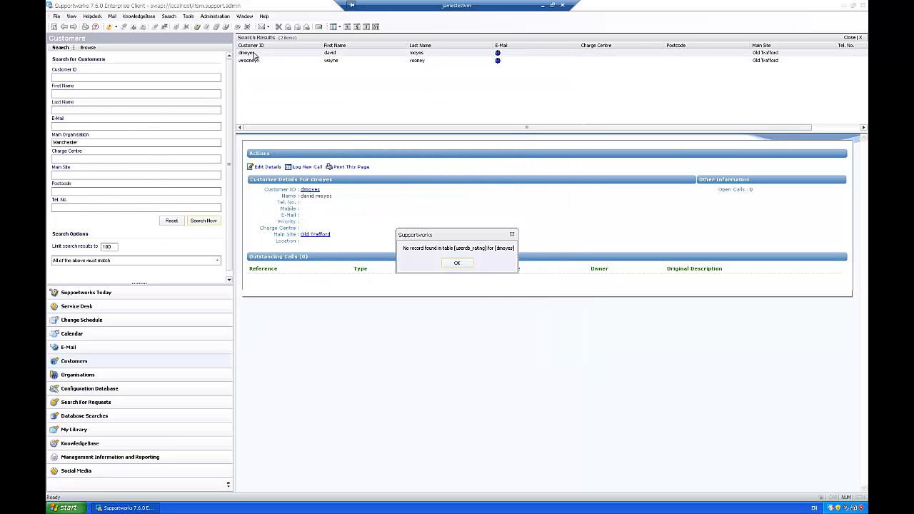
click(451, 265)
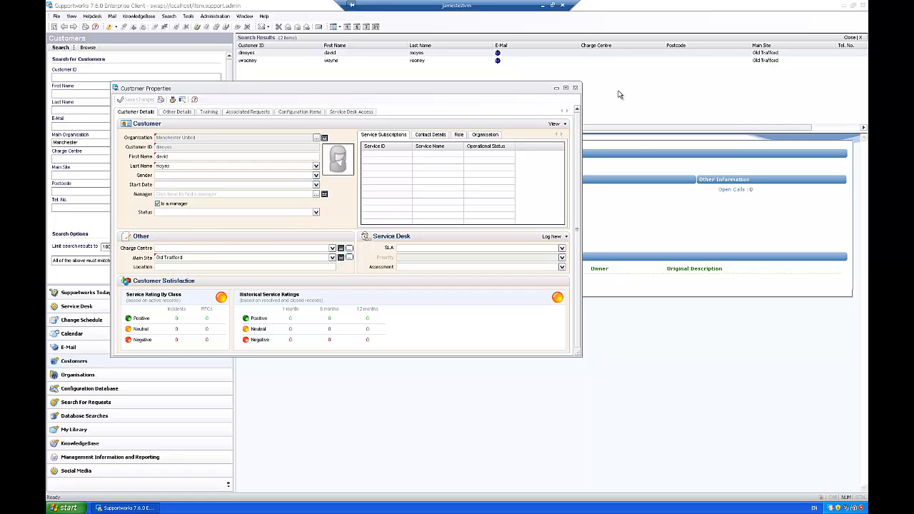
click(345, 113)
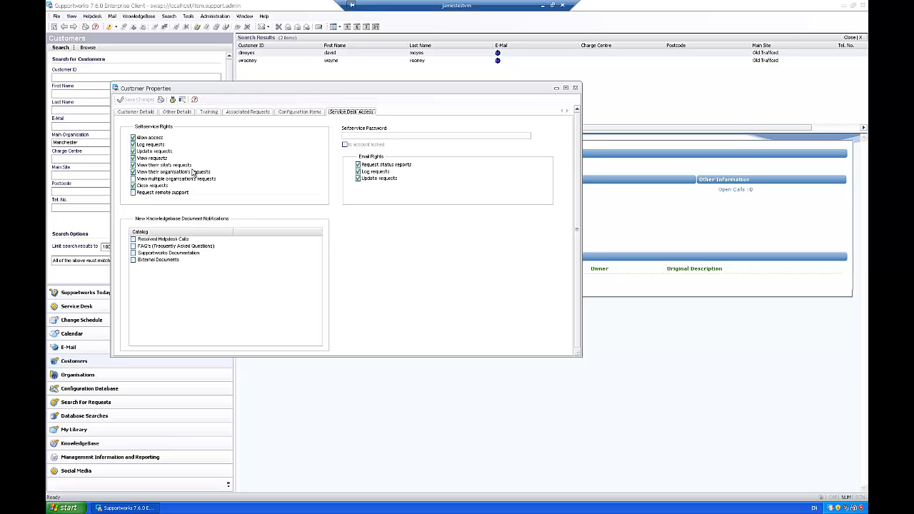
click(576, 87)
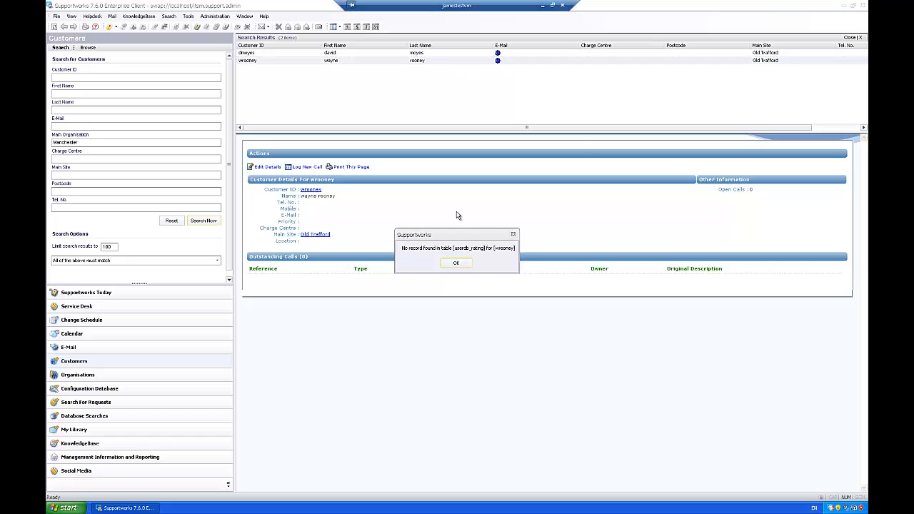
Examine the second customer's self-service and email rights under Service Desk Access, and close the record.
click(456, 263)
click(361, 112)
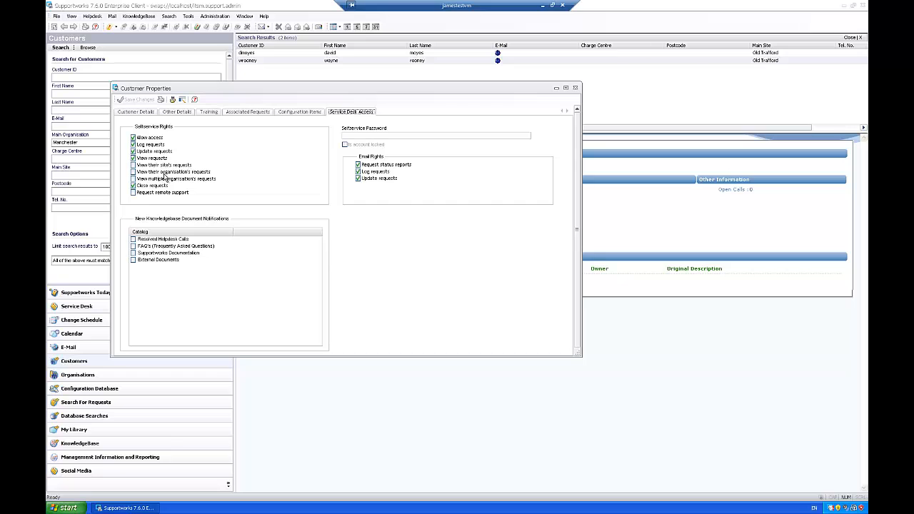
click(576, 91)
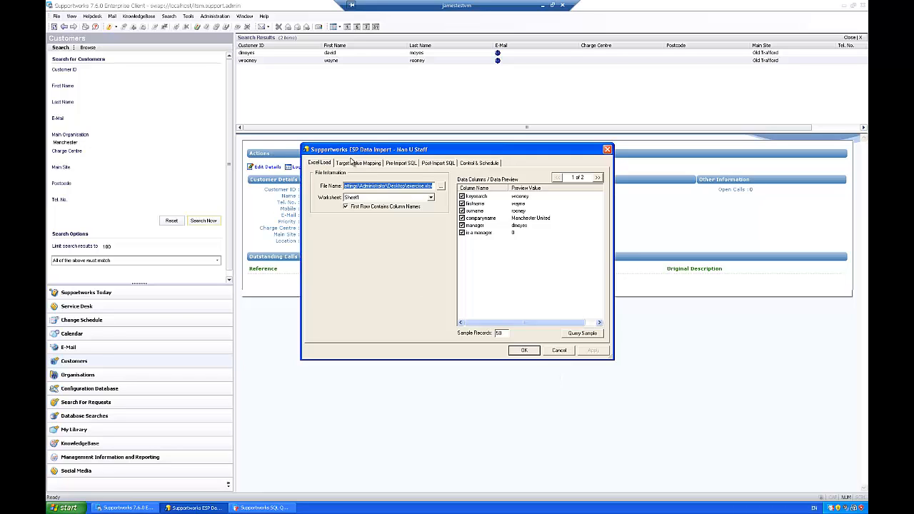
Include the fullname target column in the Man U Staff import's value mapping.
click(351, 164)
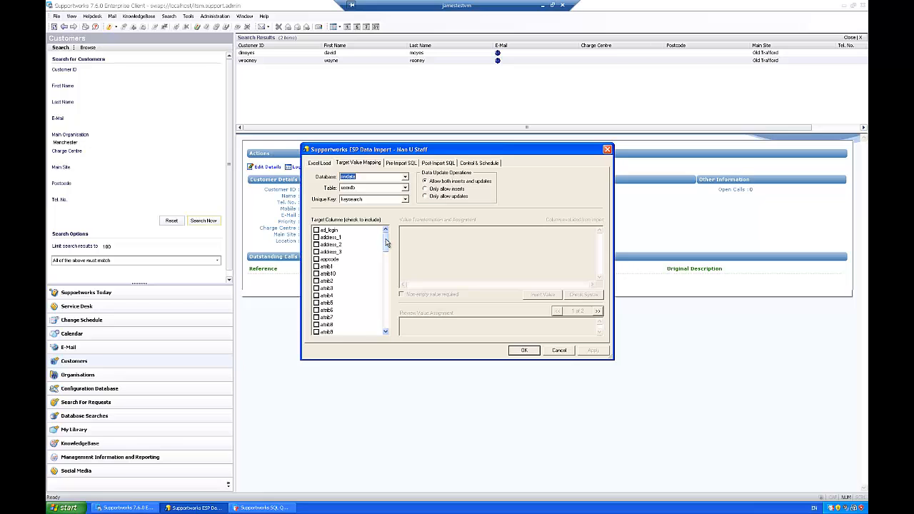
drag(385, 240, 384, 280)
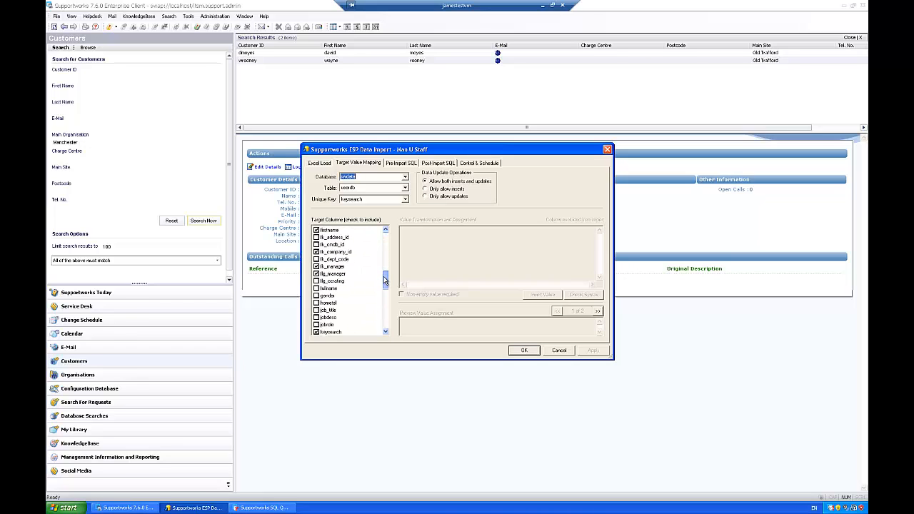
click(330, 289)
click(316, 288)
click(448, 267)
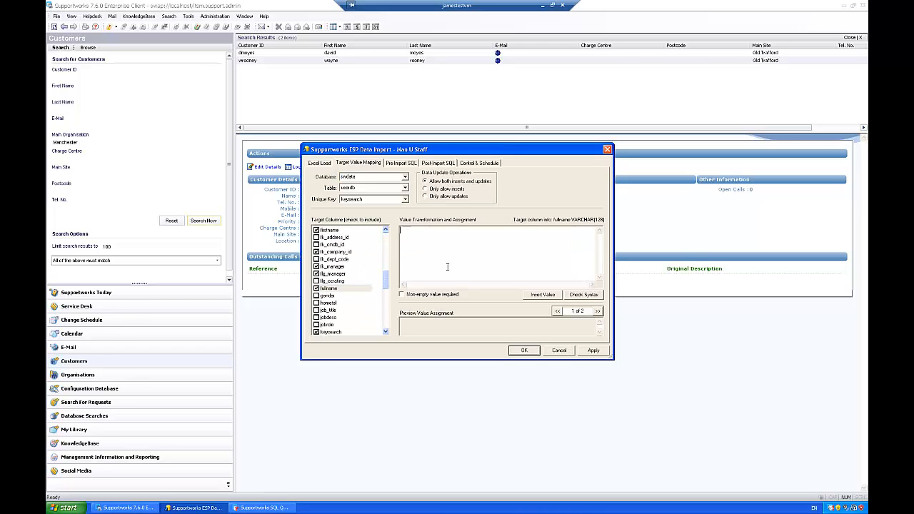
Assign fullname the expression xls.firstname + ' ' + xls.surname, check its syntax and apply the mapping.
click(554, 294)
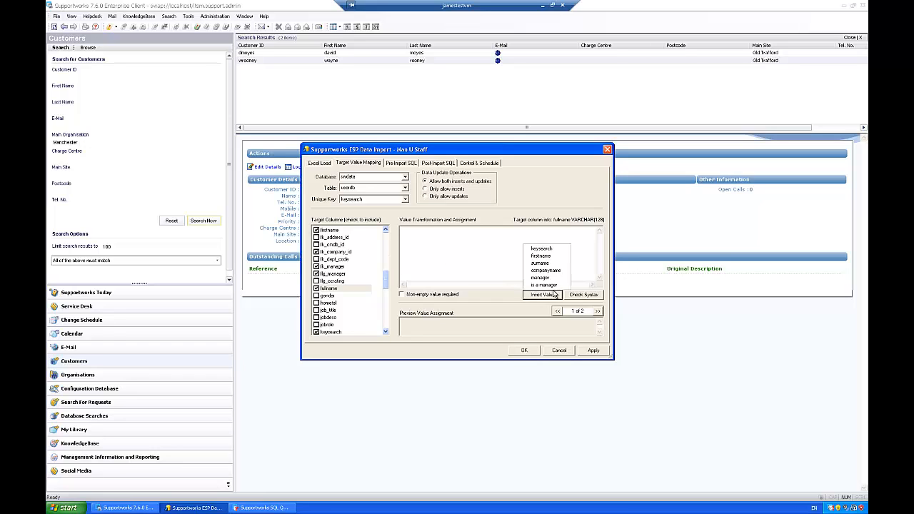
click(542, 256)
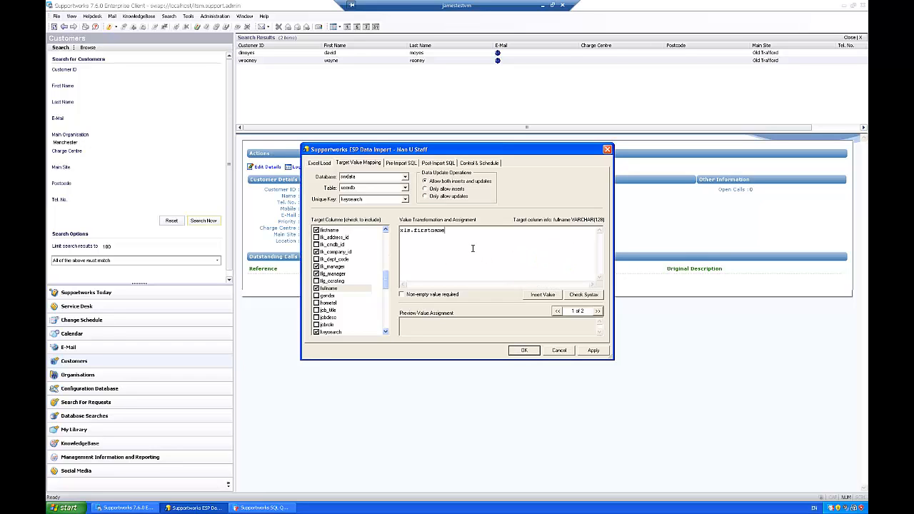
text(+ ' ')
click(538, 294)
click(502, 248)
click(542, 294)
click(561, 270)
click(584, 294)
click(593, 350)
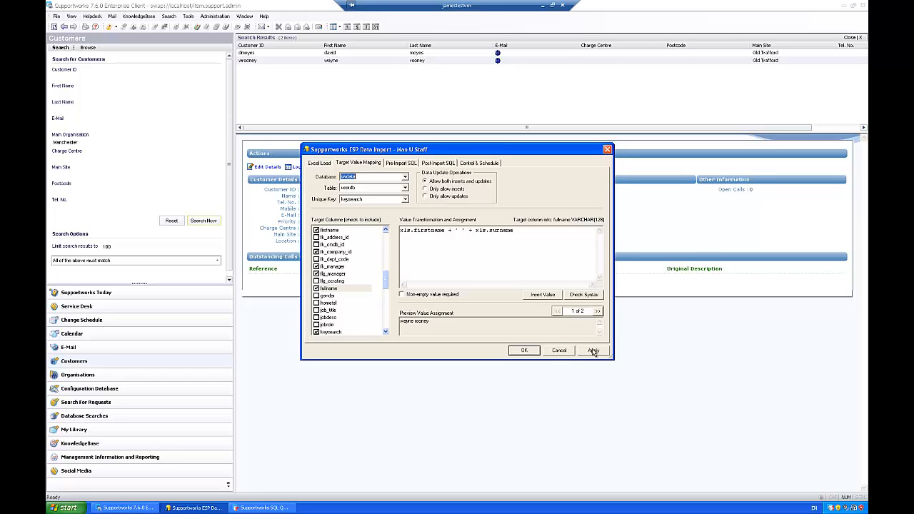
click(537, 251)
Run the Man U Staff import again with the fullname mapping and close the import windows.
click(493, 163)
click(512, 190)
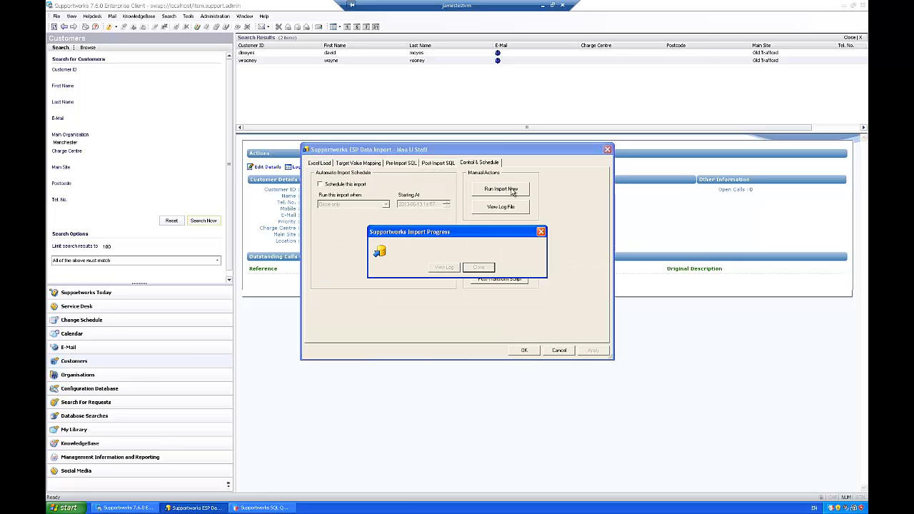
click(480, 268)
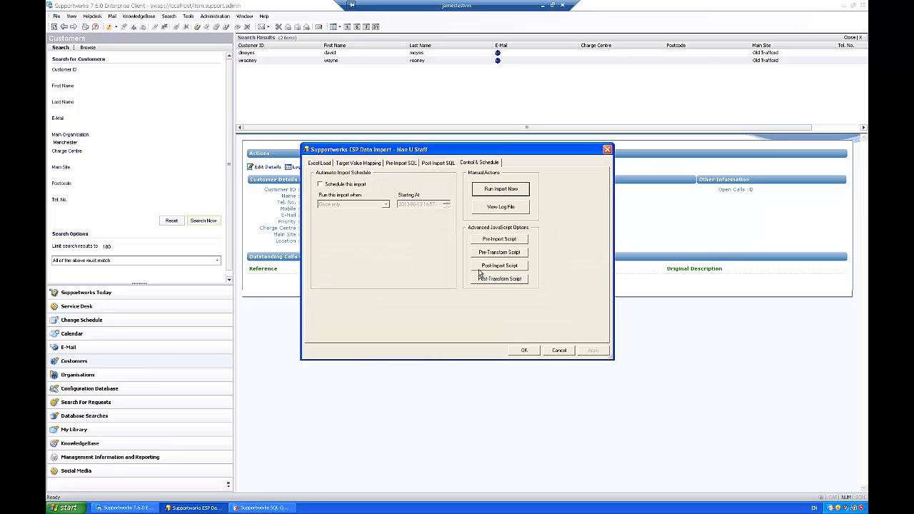
click(520, 351)
click(559, 342)
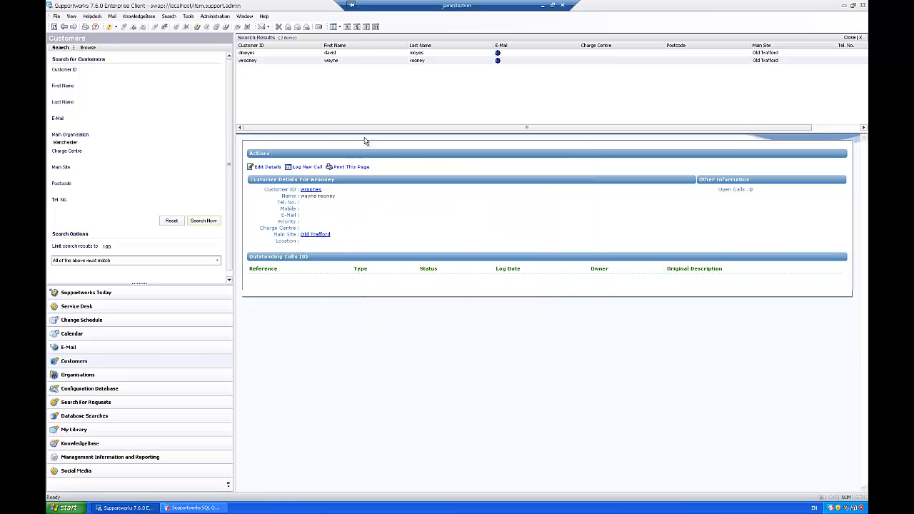
Reopen the second customer's record and check the Manager field.
click(279, 61)
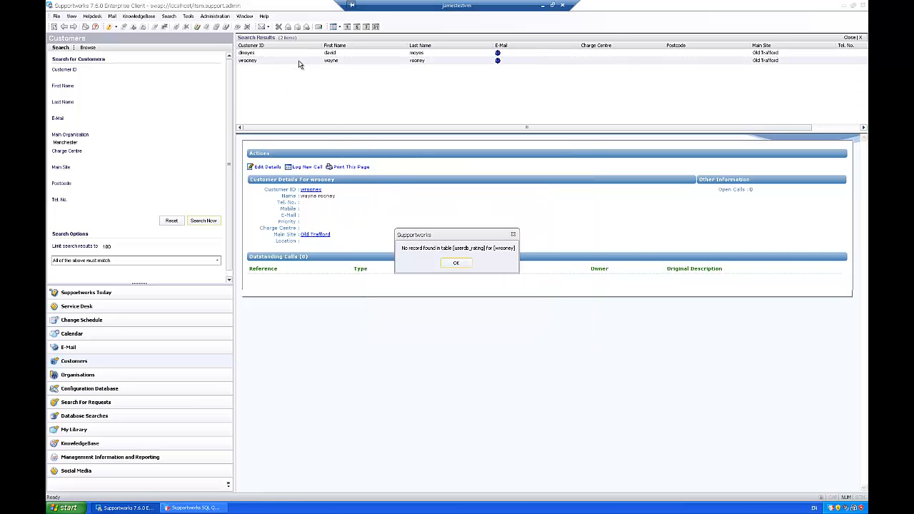
click(456, 263)
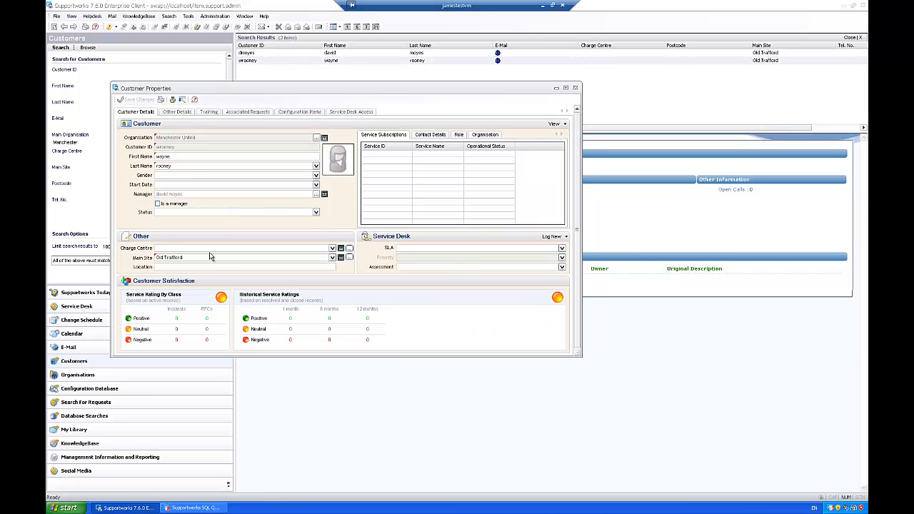